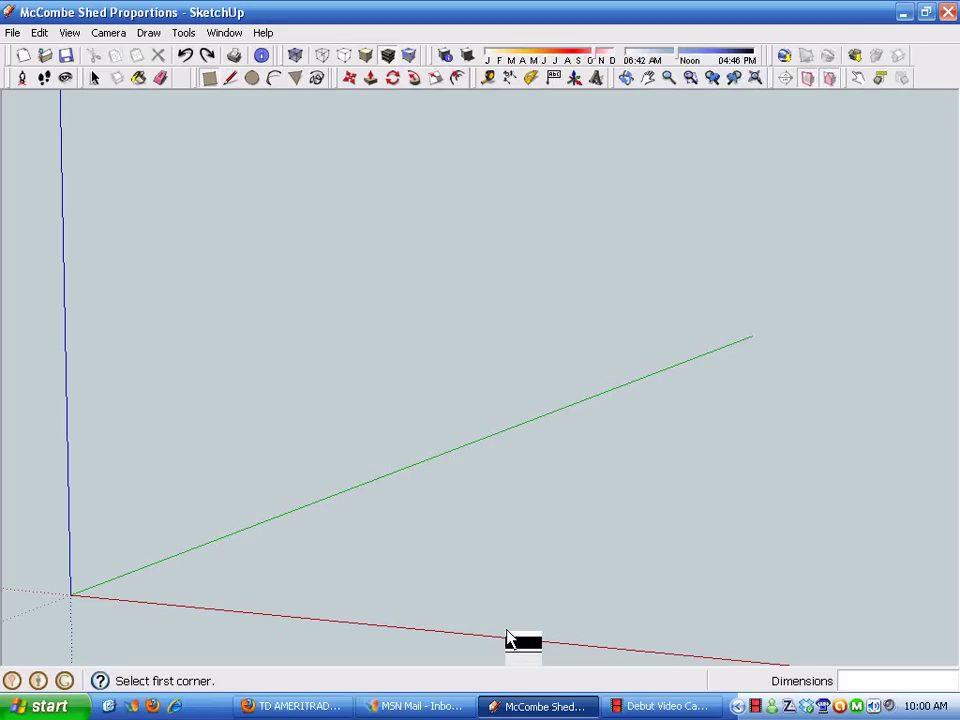
Draw the floor rectangle on the ground and size it to exactly 24' by 18'
{"action": "left_click", "coordinate": [333, 531]}
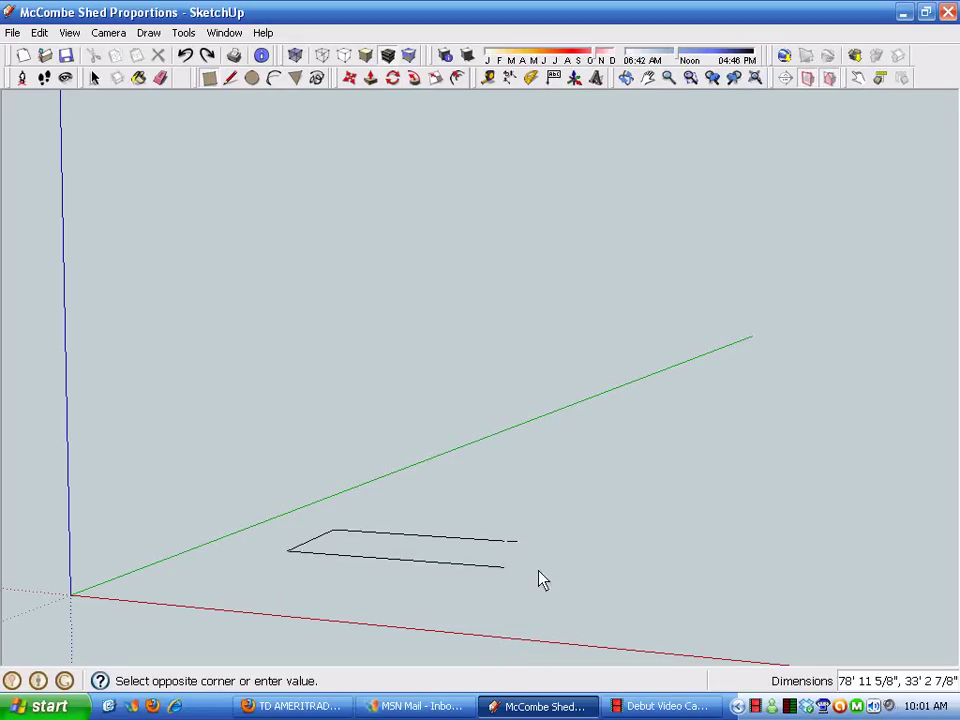
{"action": "left_click", "coordinate": [586, 619]}
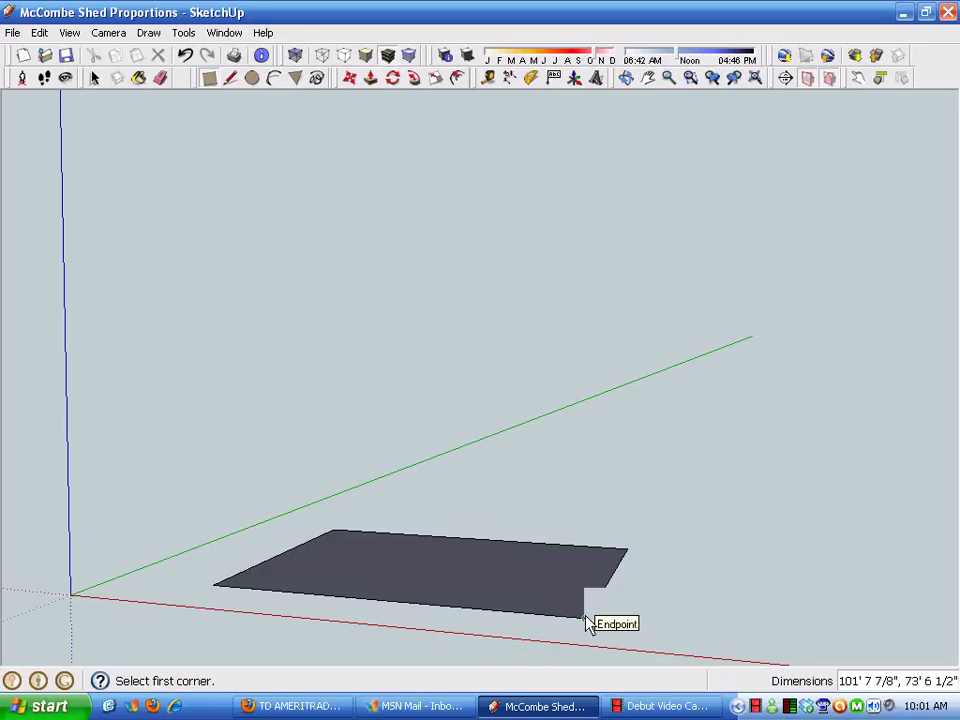
{"action": "type", "text": "24',18"}
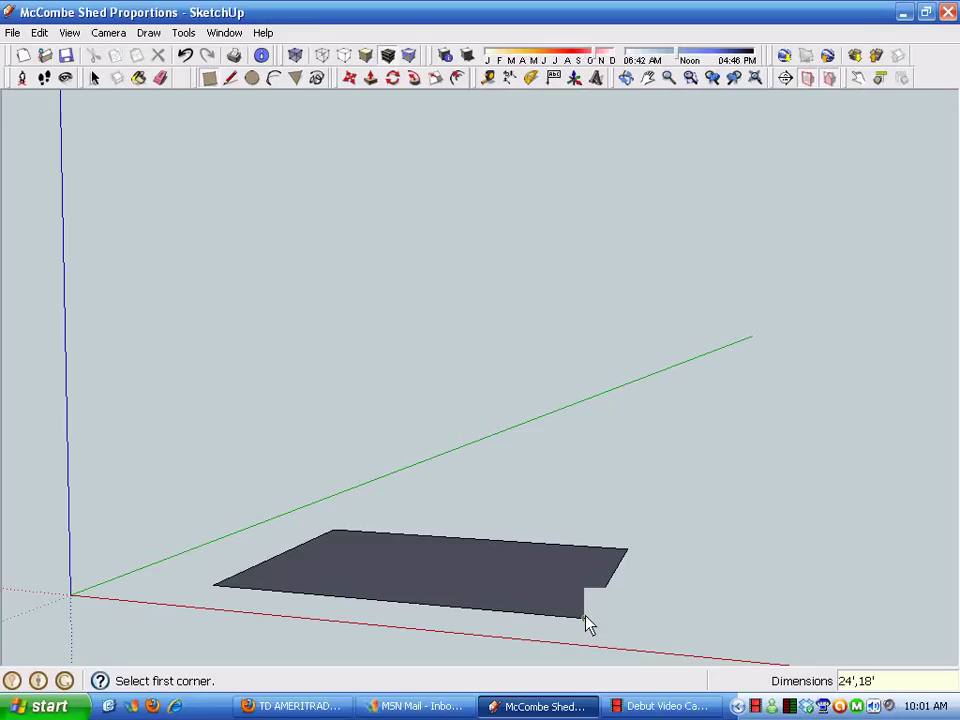
{"action": "key", "text": "Return"}
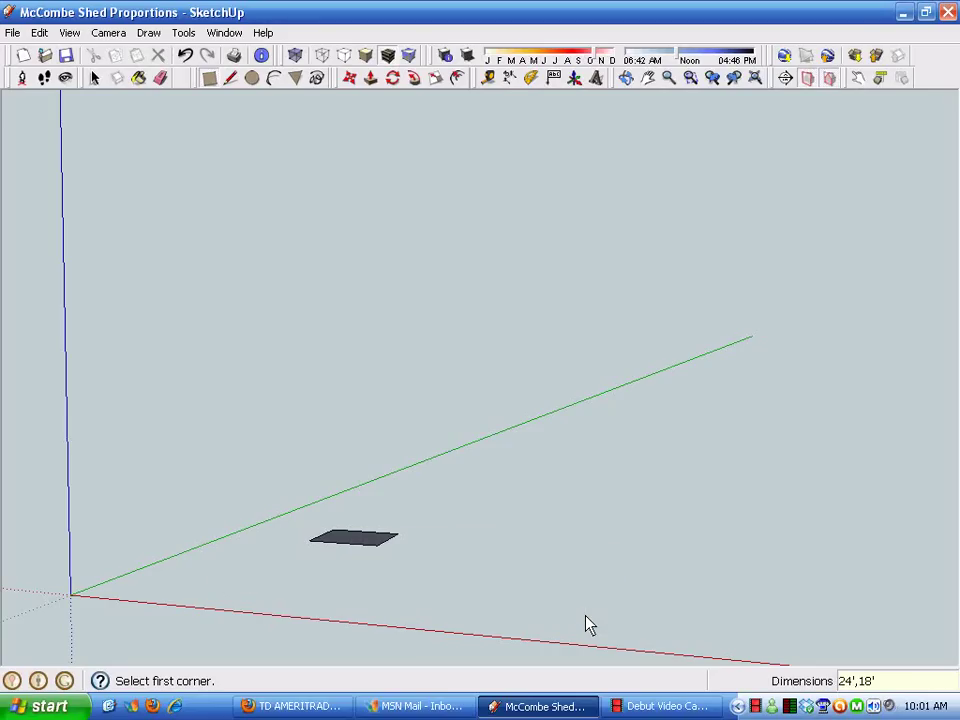
{"action": "scroll", "coordinate": [336, 530], "scroll_direction": "up", "scroll_amount": 5}
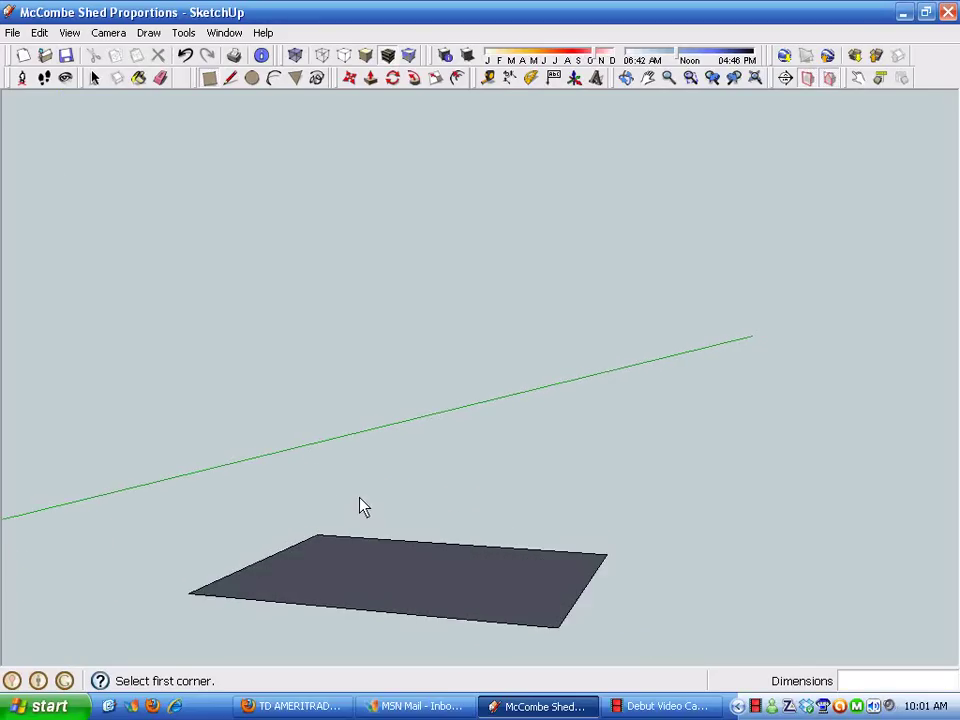
Draw a 24' by 12' rectangle off the floor face's far corner, correcting the mistyped size
{"action": "middle_click_drag", "start_coordinate": [363, 507], "coordinate": [558, 418]}
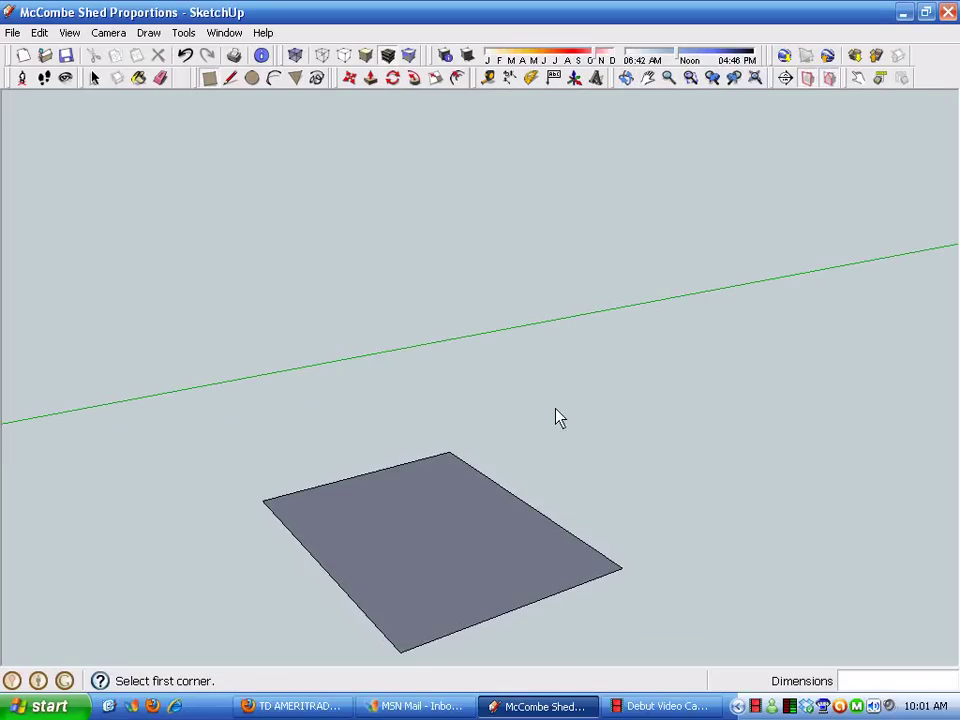
{"action": "left_click", "coordinate": [450, 455]}
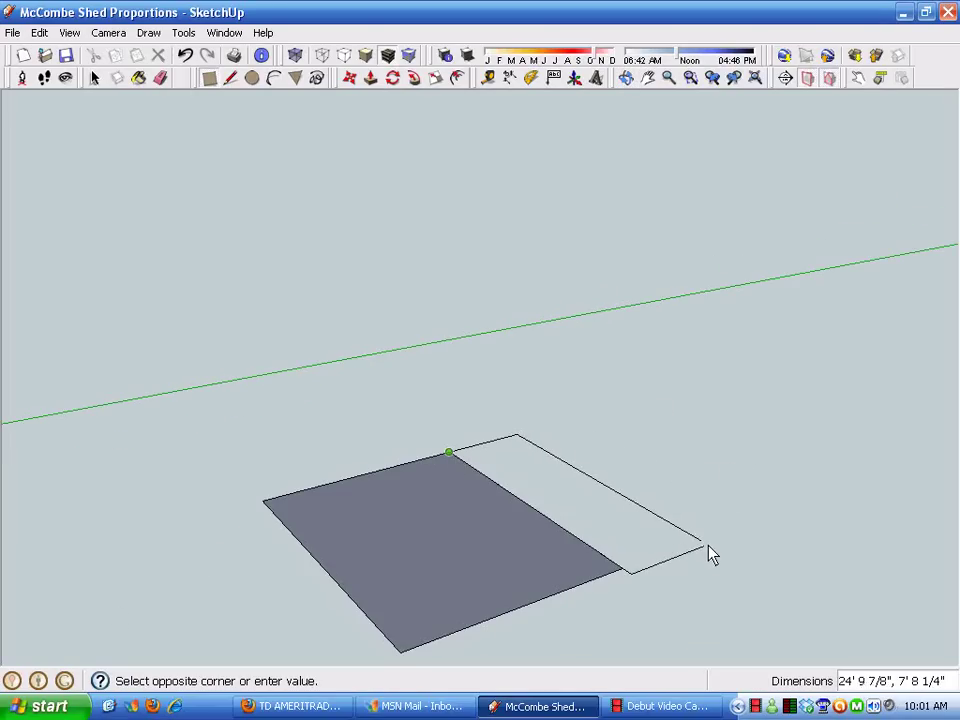
{"action": "type", "text": "24"}
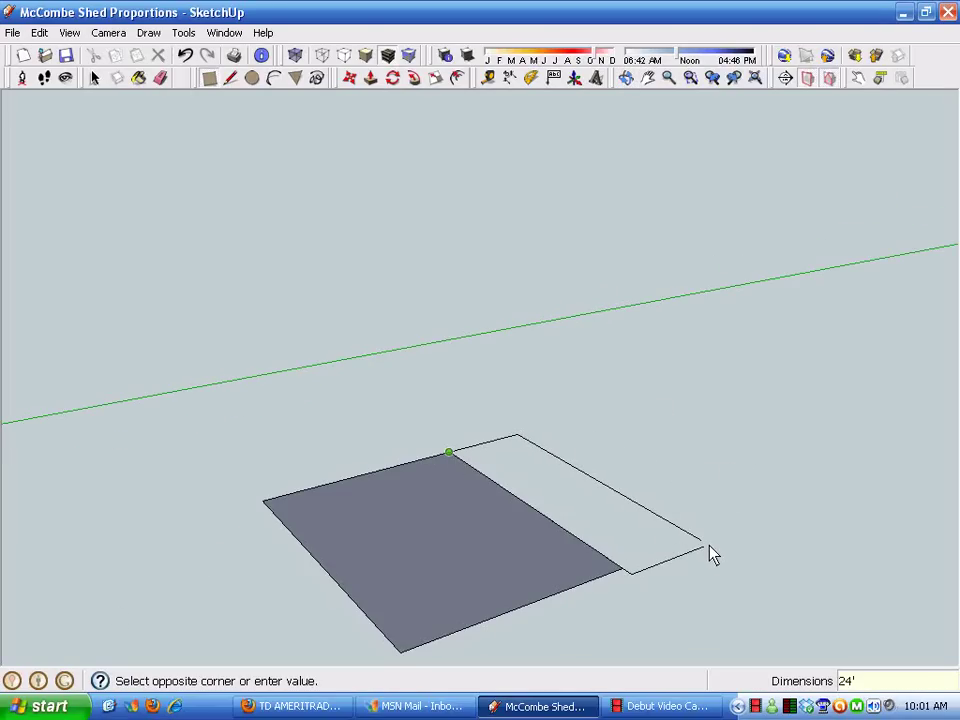
{"action": "type", "text": "',12"}
{"action": "key", "text": "Return"}
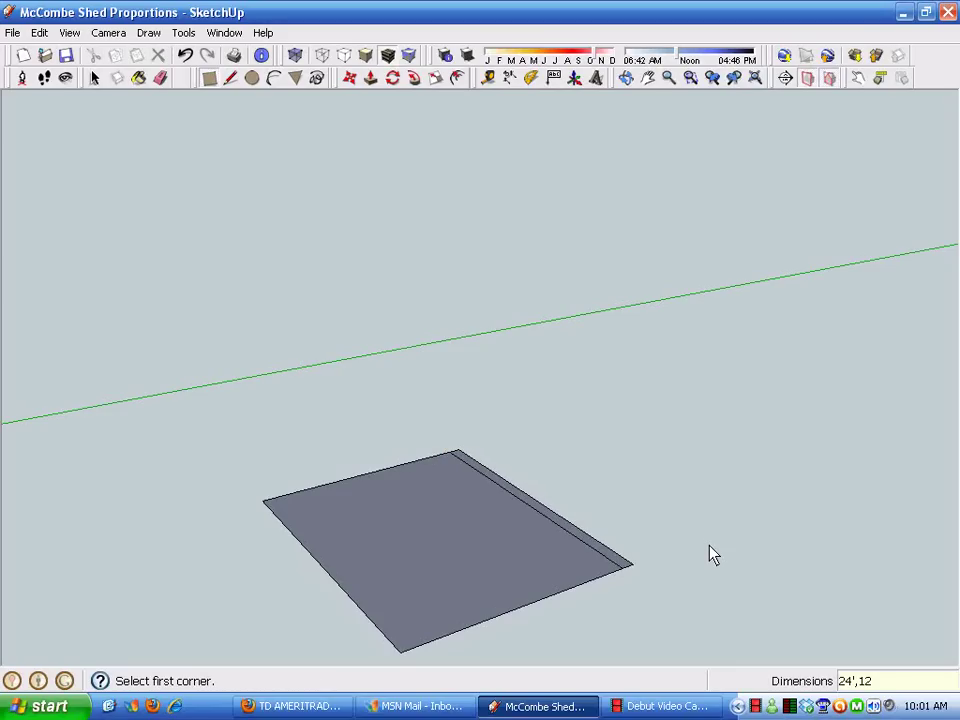
{"action": "key", "text": "Escape"}
{"action": "type", "text": "24',12'"}
{"action": "key", "text": "Return"}
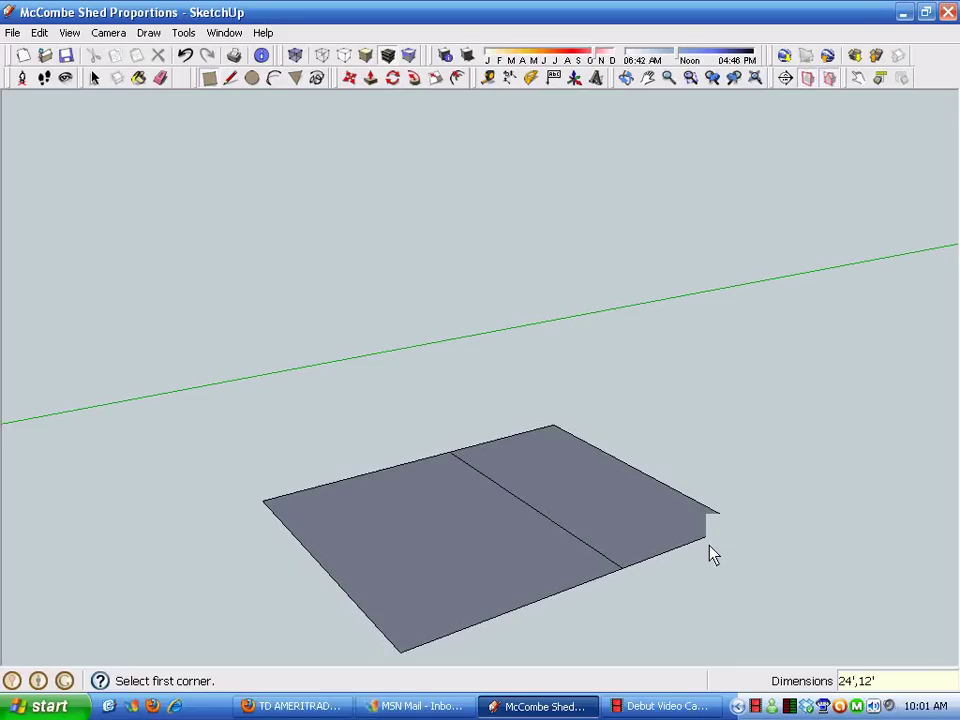
Select both floor faces and reverse their orientation
{"action": "left_click", "coordinate": [371, 80]}
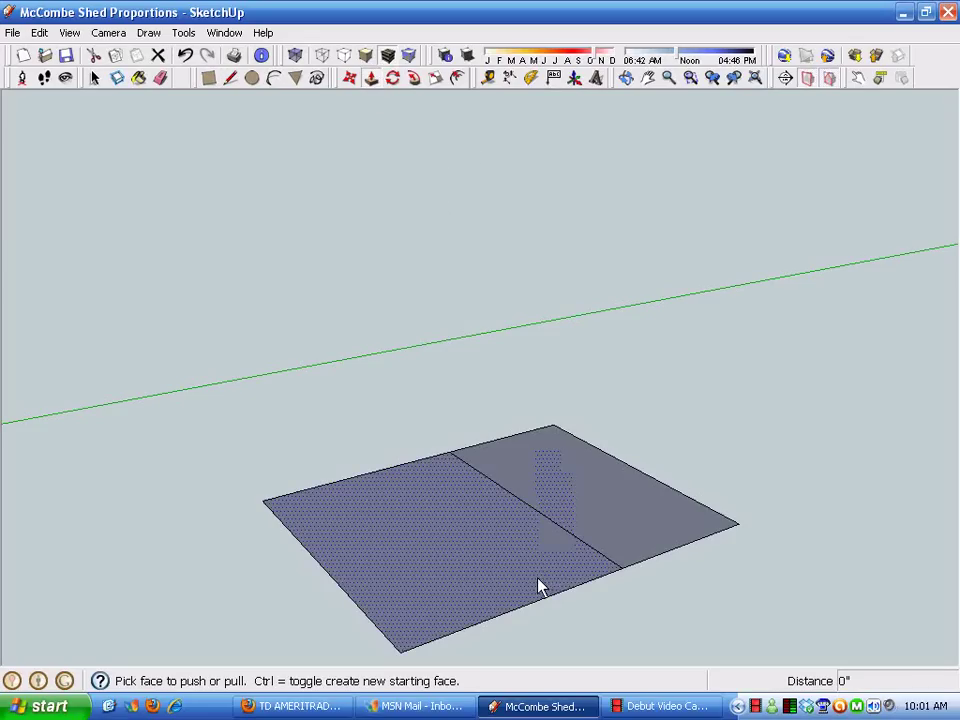
{"action": "key", "text": "space"}
{"action": "triple_click", "coordinate": [491, 521]}
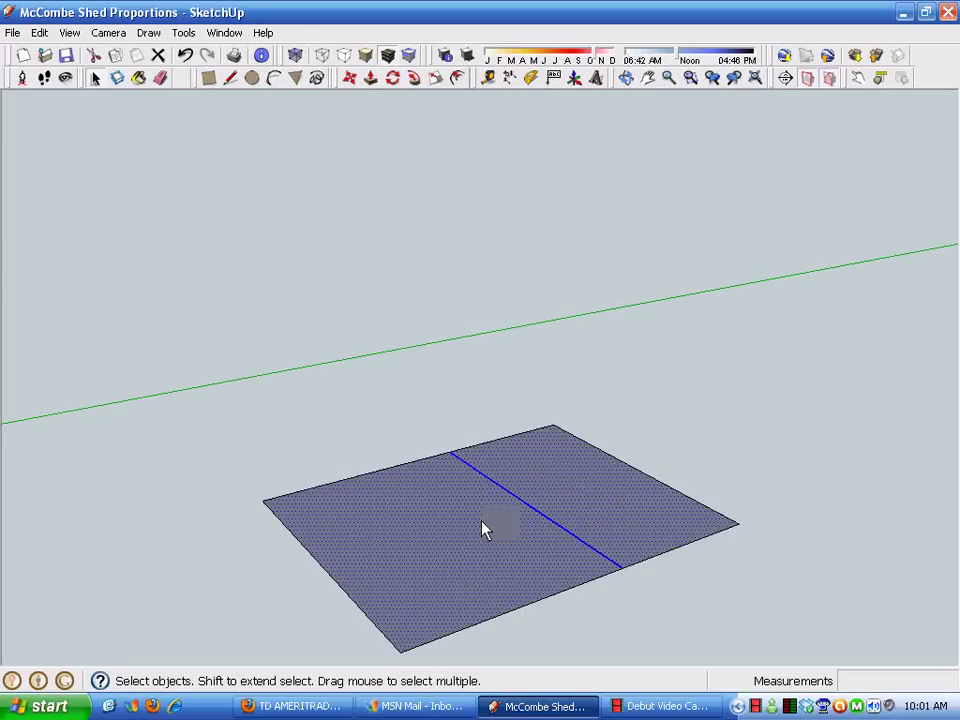
{"action": "right_click", "coordinate": [482, 530]}
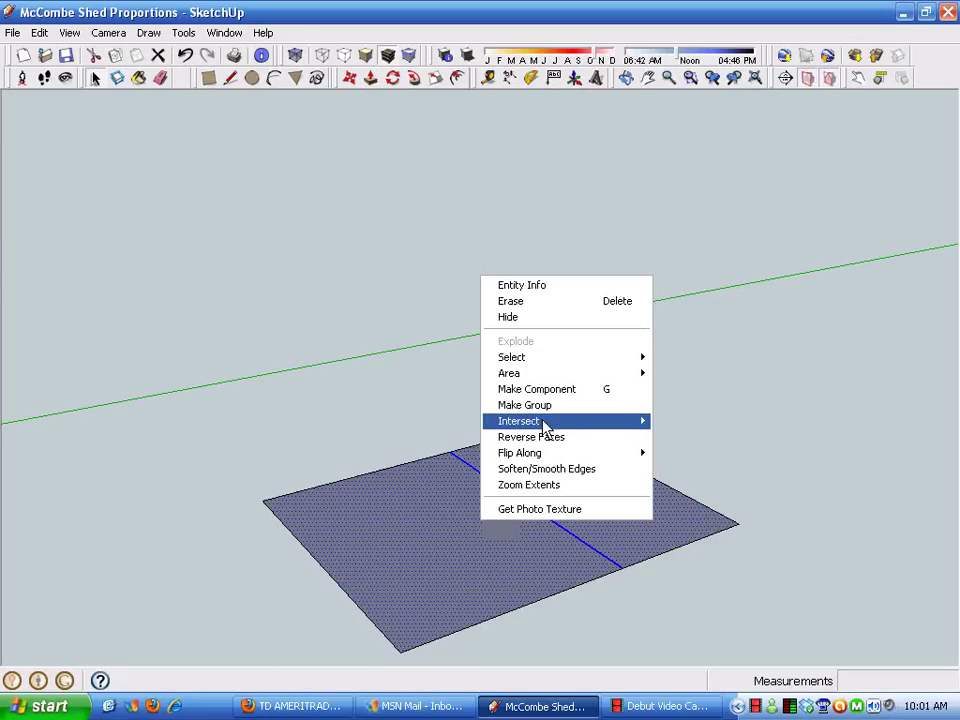
{"action": "mouse_move", "coordinate": [545, 428]}
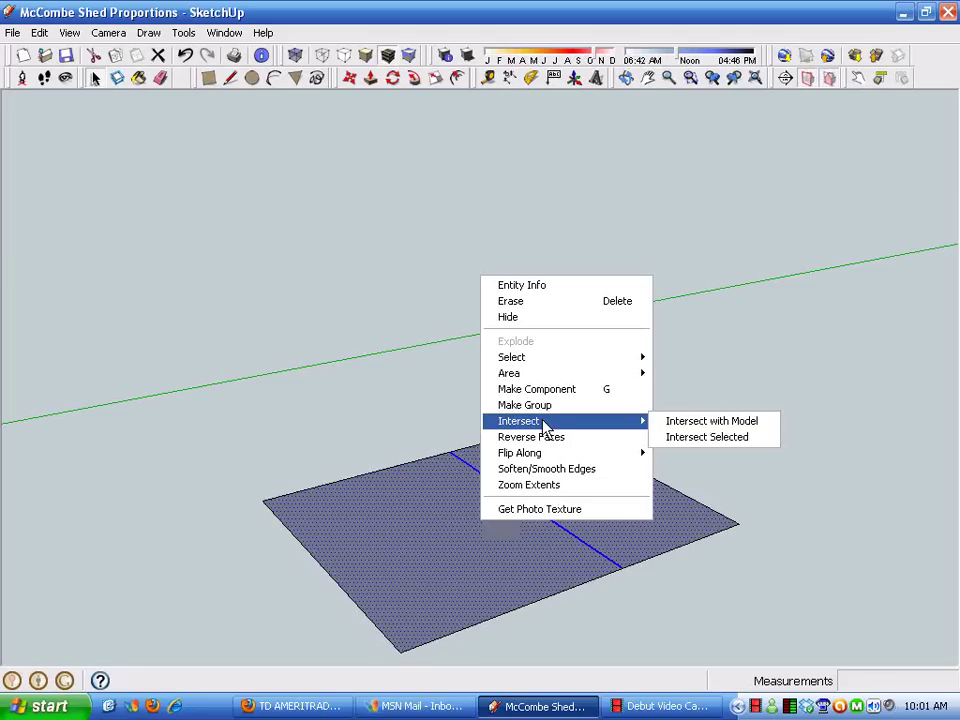
{"action": "left_click", "coordinate": [568, 440]}
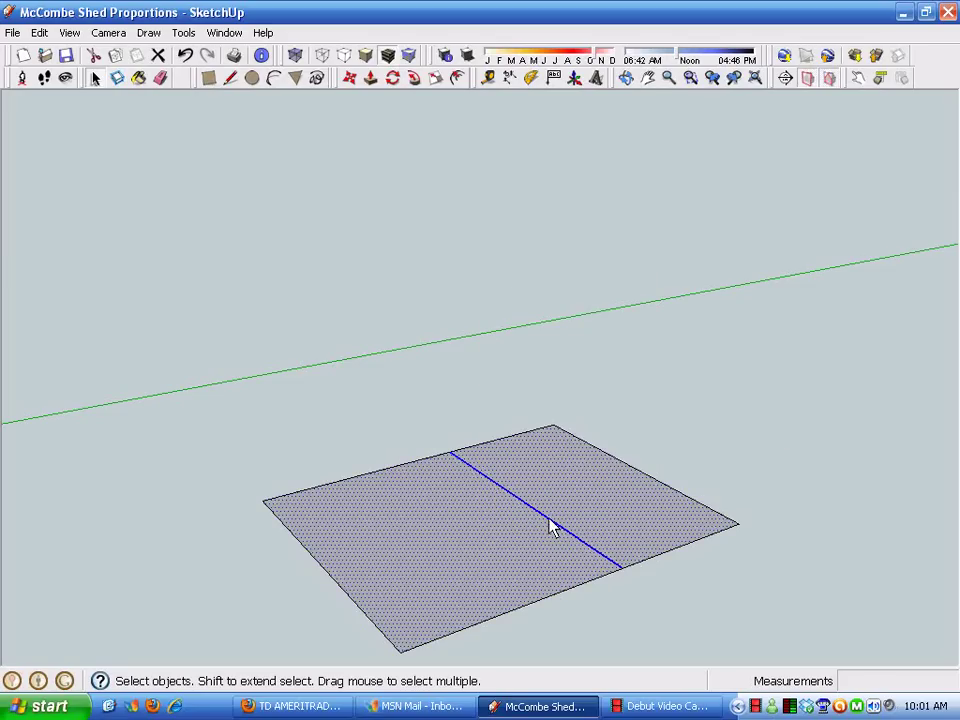
Pull the larger floor face up into a 12-inch-thick slab
{"action": "left_click", "coordinate": [371, 78]}
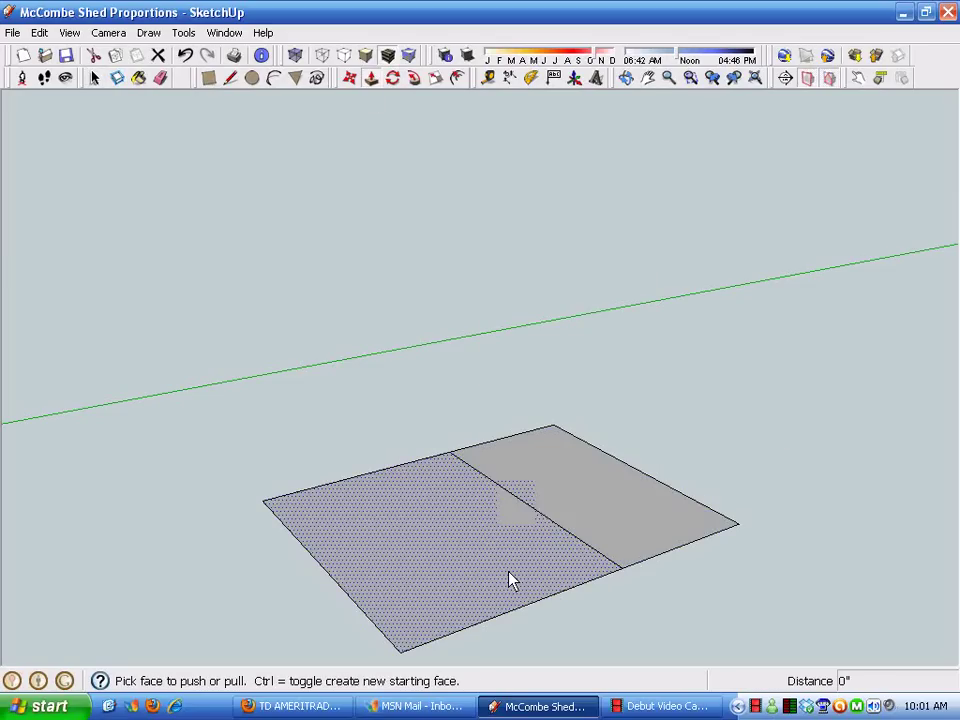
{"action": "mouse_move", "coordinate": [510, 579]}
{"action": "left_mouse_down"}
{"action": "mouse_move", "coordinate": [519, 563]}
{"action": "mouse_move", "coordinate": [509, 555]}
{"action": "left_mouse_up"}
{"action": "type", "text": "12"}
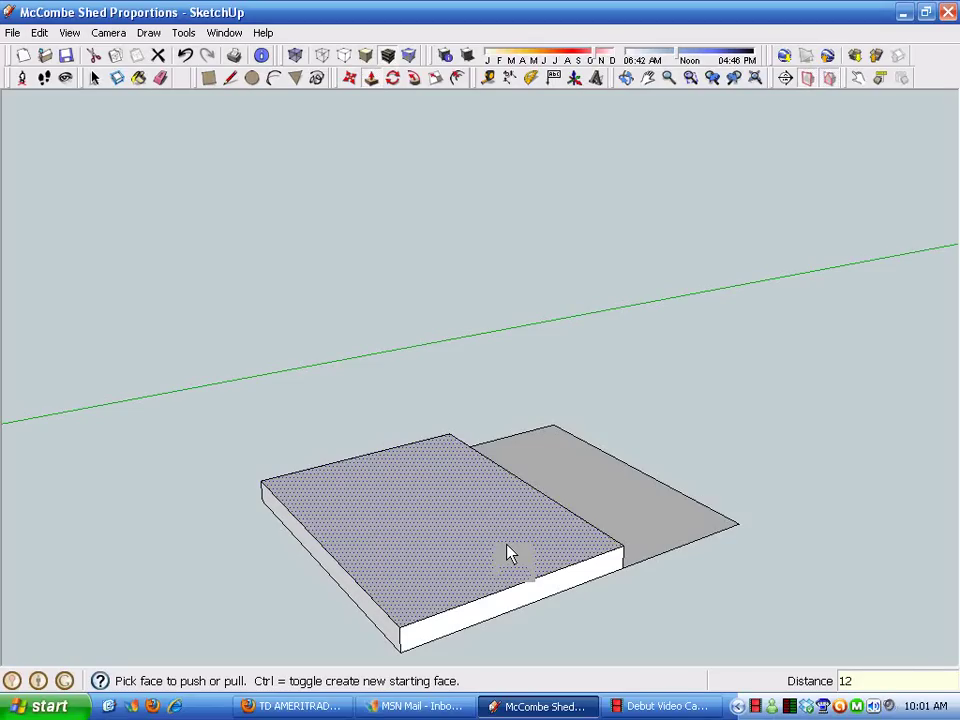
{"action": "key", "text": "Return"}
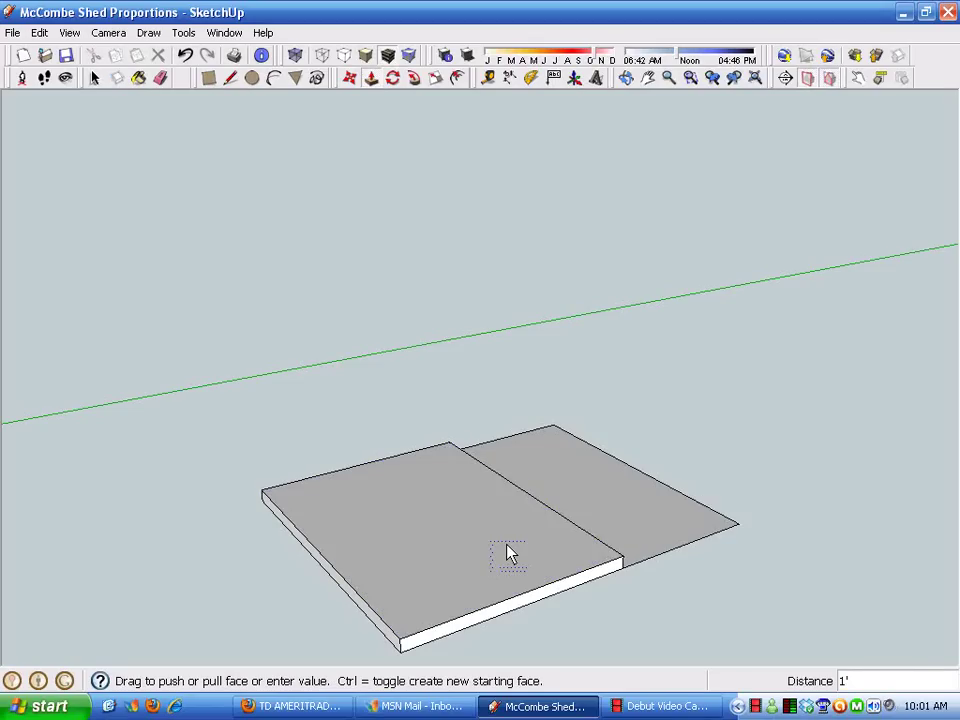
{"action": "left_click", "coordinate": [594, 503]}
{"action": "left_click", "coordinate": [594, 512]}
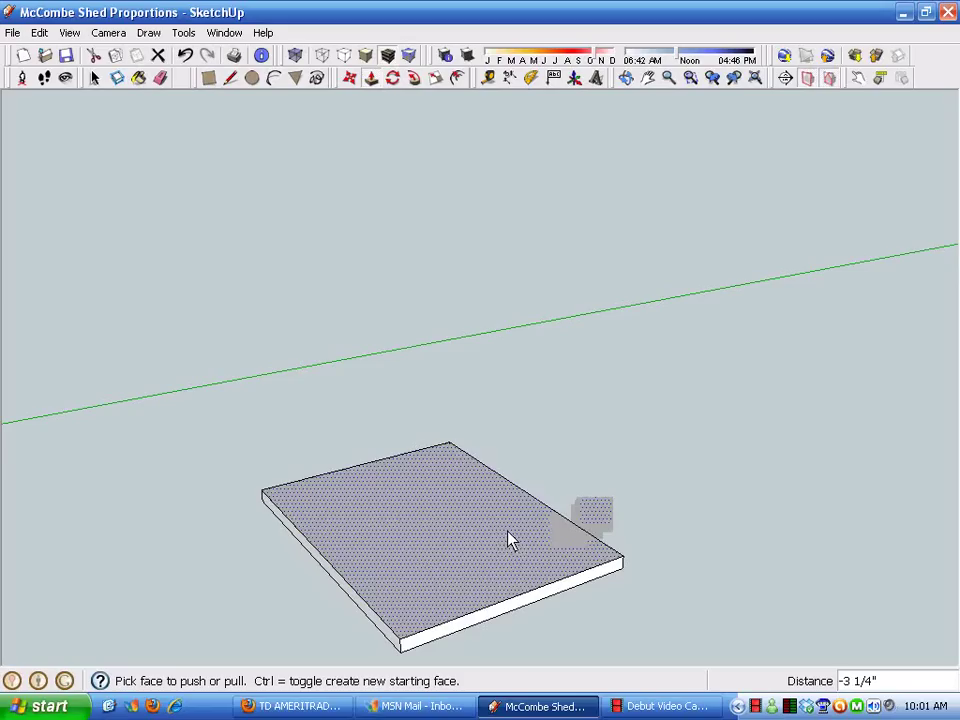
{"action": "left_click", "coordinate": [186, 56]}
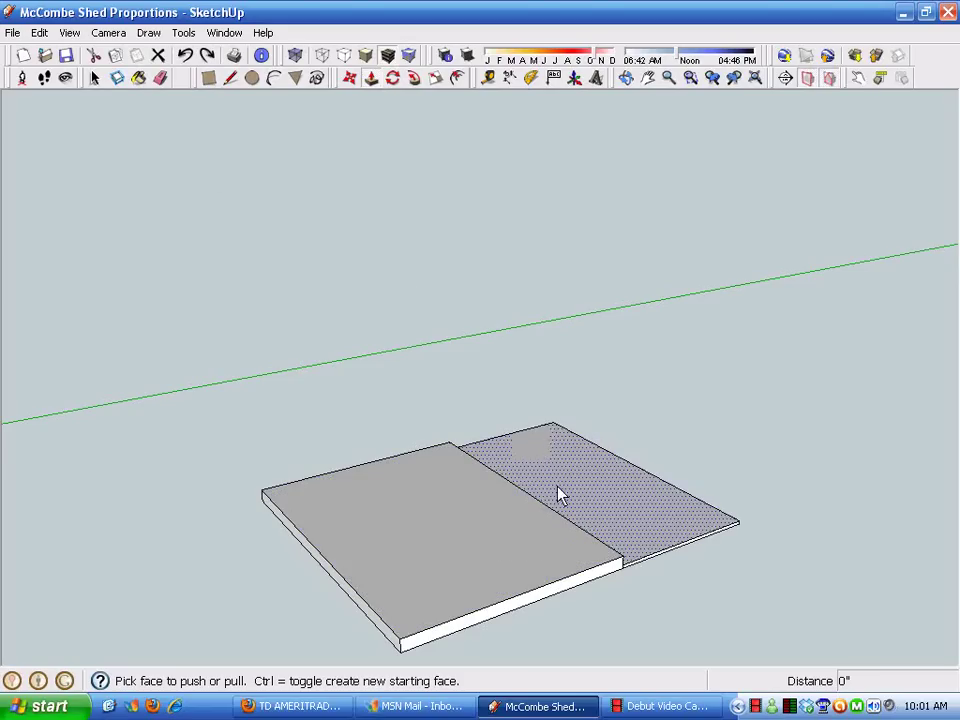
{"action": "left_click", "coordinate": [207, 56]}
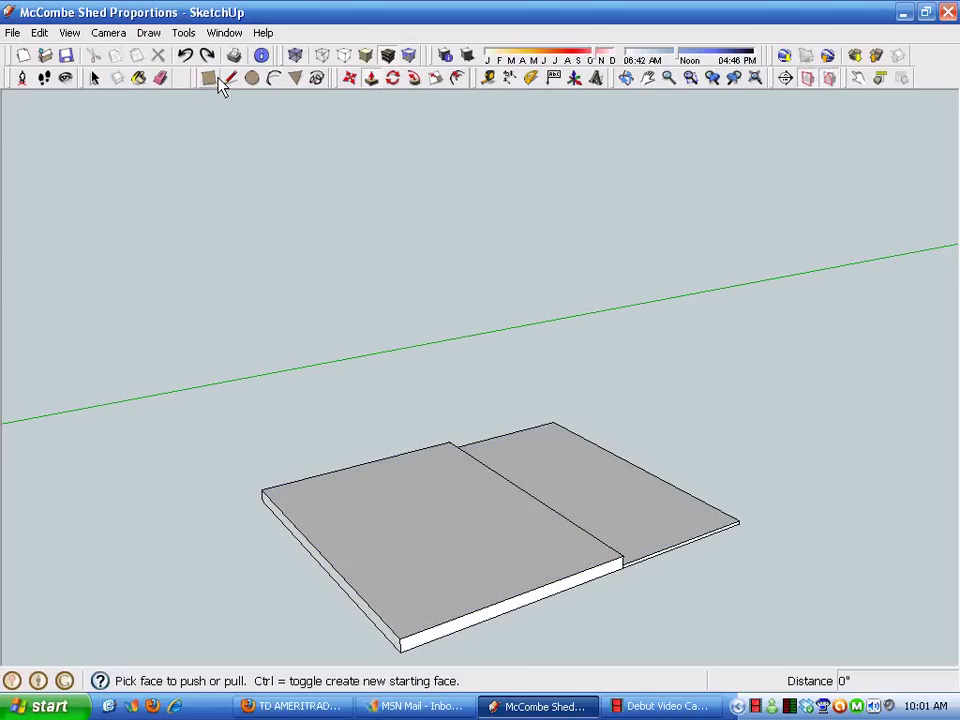
{"action": "left_click", "coordinate": [548, 436]}
Raise the narrow floor face level with the slab and group the whole slab
{"action": "left_click", "coordinate": [510, 523]}
{"action": "middle_click_drag", "start_coordinate": [692, 621], "coordinate": [190, 397]}
{"action": "left_click_drag", "start_coordinate": [157, 236], "coordinate": [595, 606]}
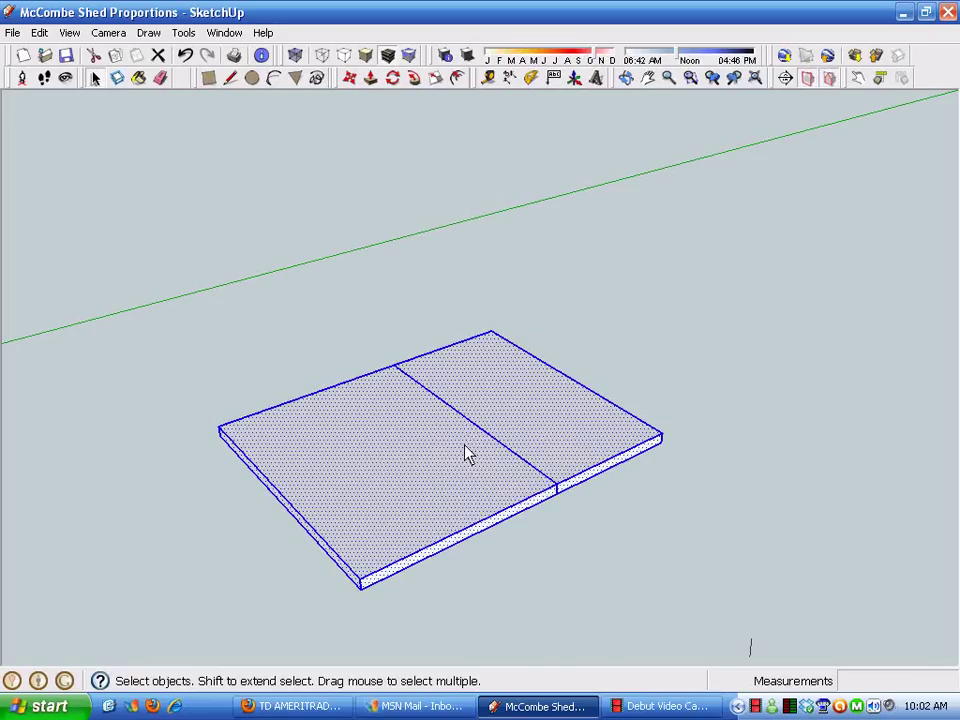
{"action": "right_click", "coordinate": [439, 434]}
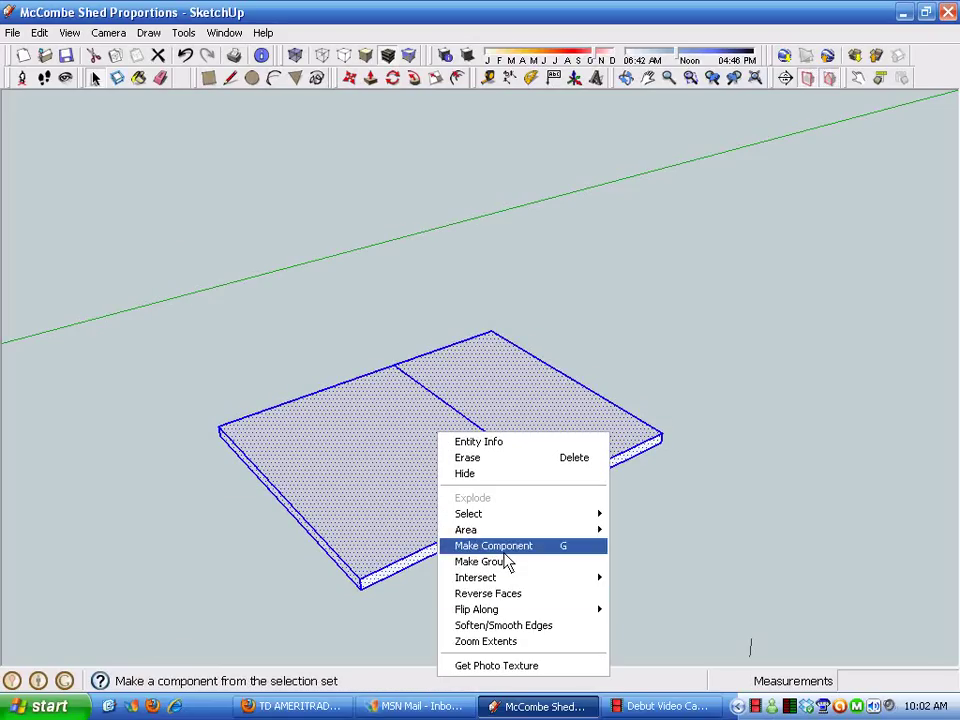
{"action": "left_click", "coordinate": [481, 562]}
{"action": "middle_click_drag", "start_coordinate": [645, 577], "coordinate": [639, 534]}
{"action": "left_click", "coordinate": [690, 493]}
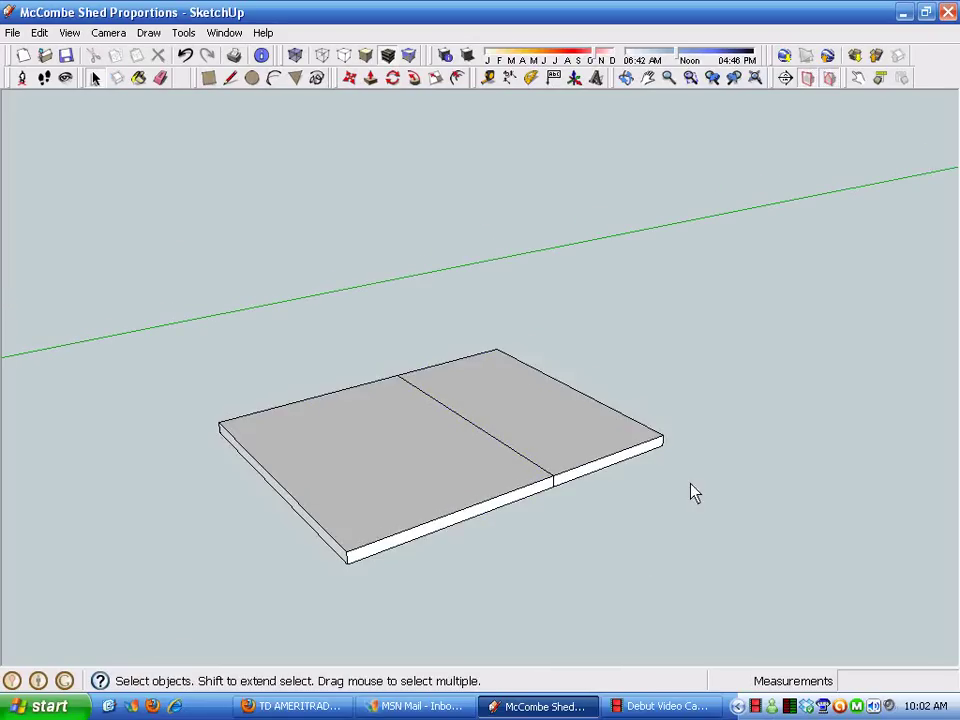
{"action": "middle_click_drag", "start_coordinate": [690, 493], "coordinate": [656, 447]}
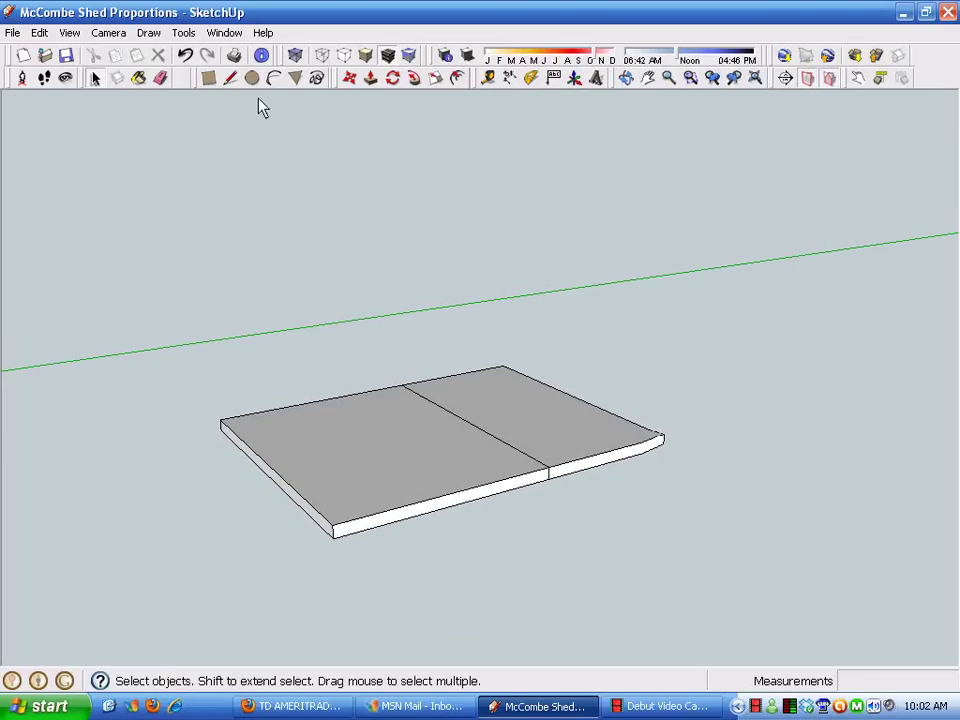
{"action": "left_click", "coordinate": [231, 80]}
{"action": "mouse_move", "coordinate": [437, 294]}
{"action": "middle_mouse_down"}
{"action": "mouse_move", "coordinate": [405, 285]}
{"action": "mouse_move", "coordinate": [457, 349]}
{"action": "mouse_move", "coordinate": [471, 561]}
{"action": "mouse_move", "coordinate": [437, 566]}
{"action": "mouse_move", "coordinate": [465, 579]}
{"action": "mouse_move", "coordinate": [410, 590]}
{"action": "middle_mouse_up"}
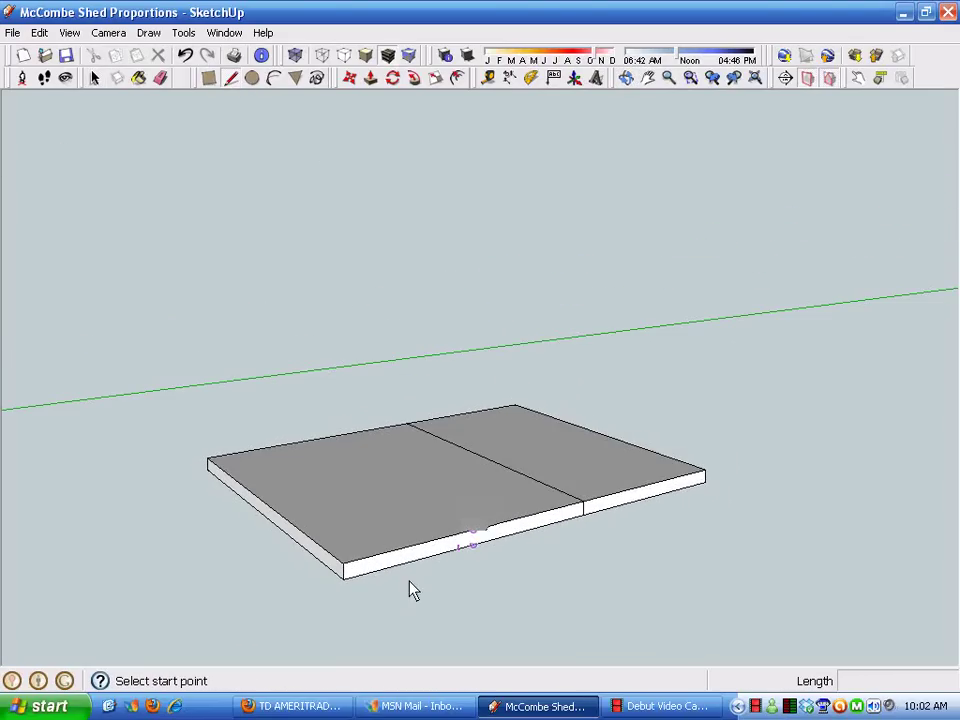
Draw a 15'-tall, 18'-long wall outline up from the slab's front edge
{"action": "left_click", "coordinate": [343, 565]}
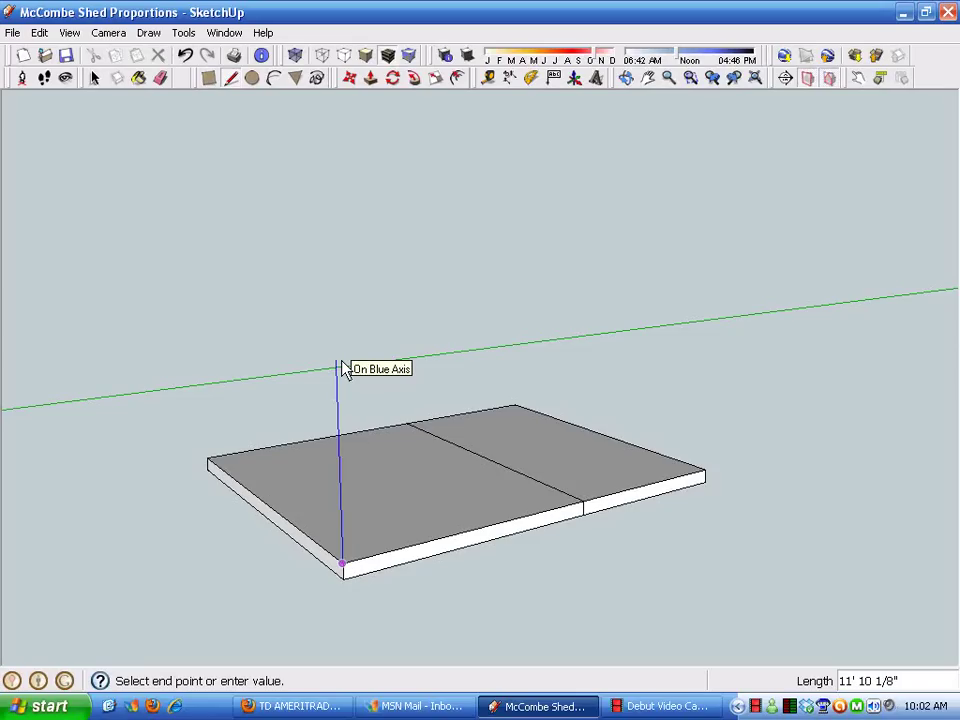
{"action": "type", "text": "15'"}
{"action": "key", "text": "Return"}
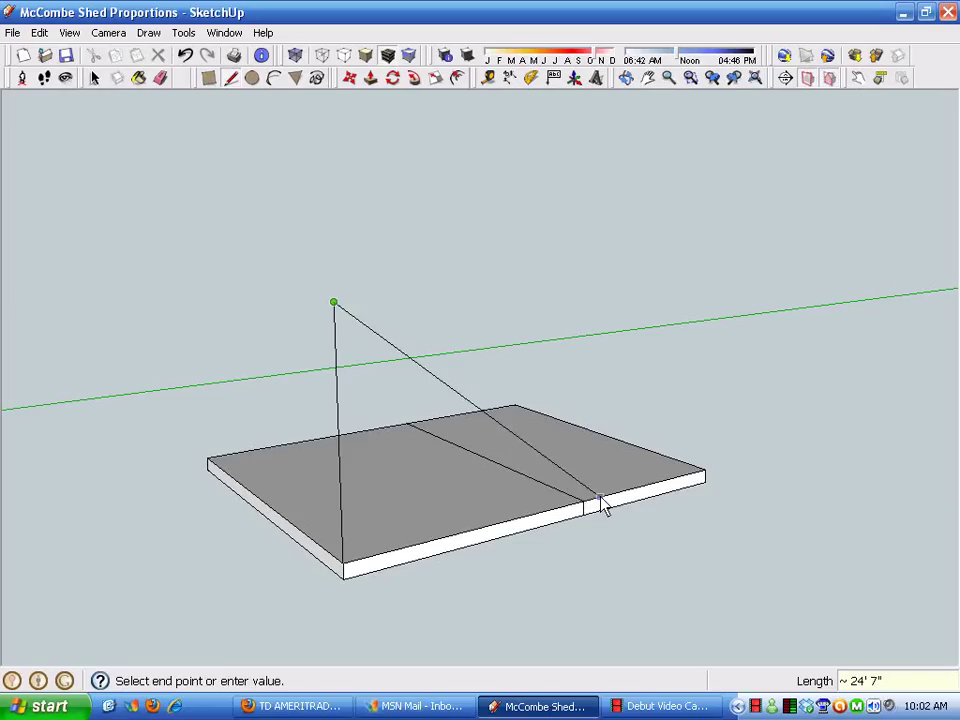
{"action": "left_click", "coordinate": [589, 280]}
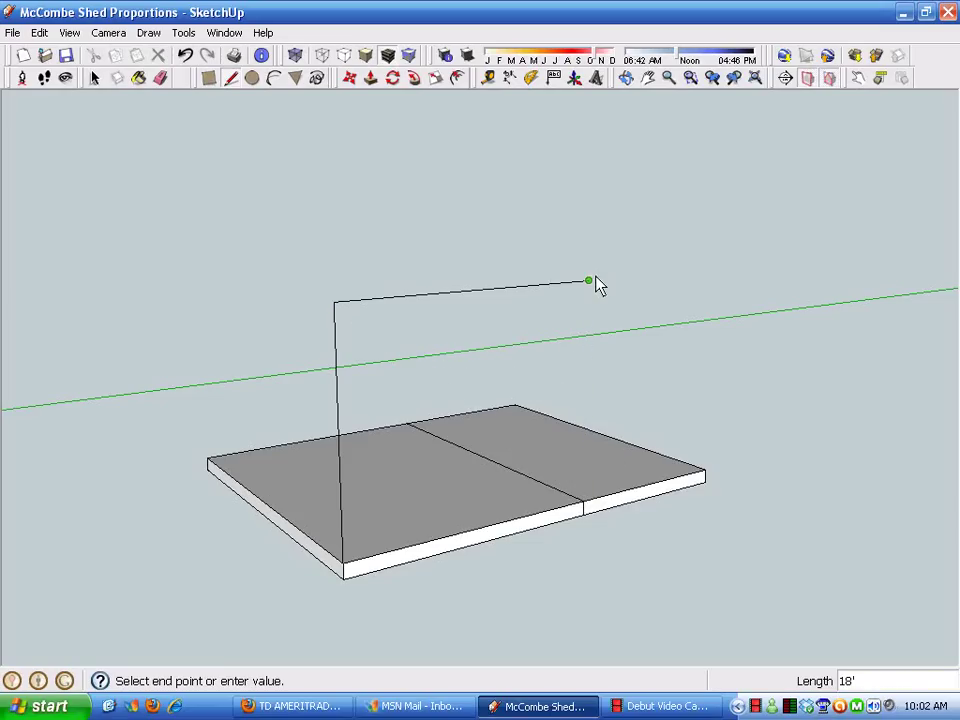
{"action": "left_click", "coordinate": [583, 500]}
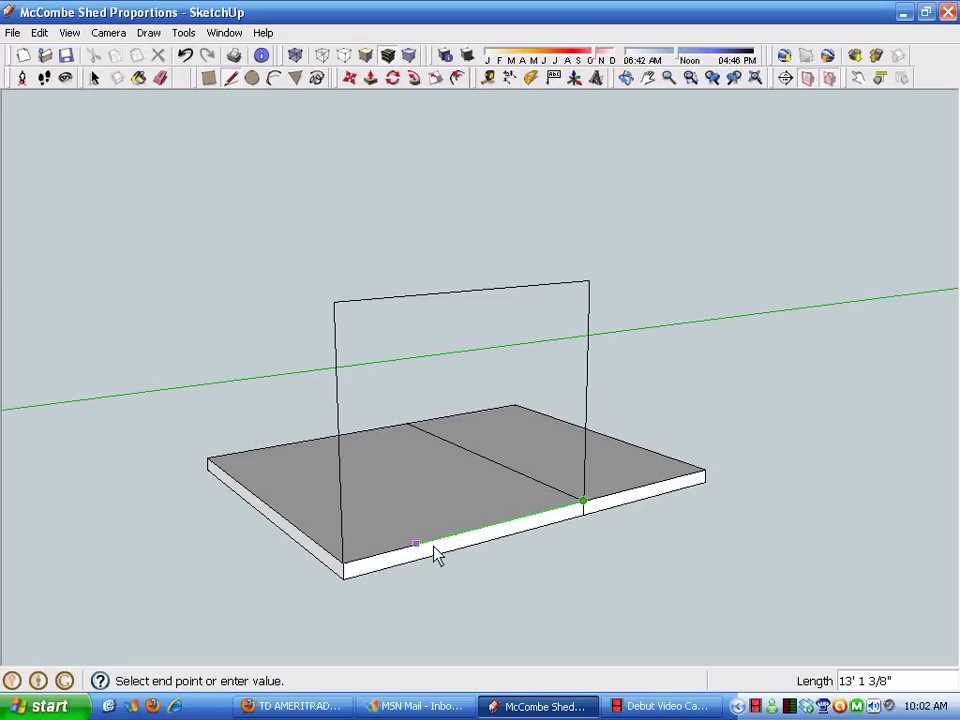
{"action": "left_click", "coordinate": [350, 563]}
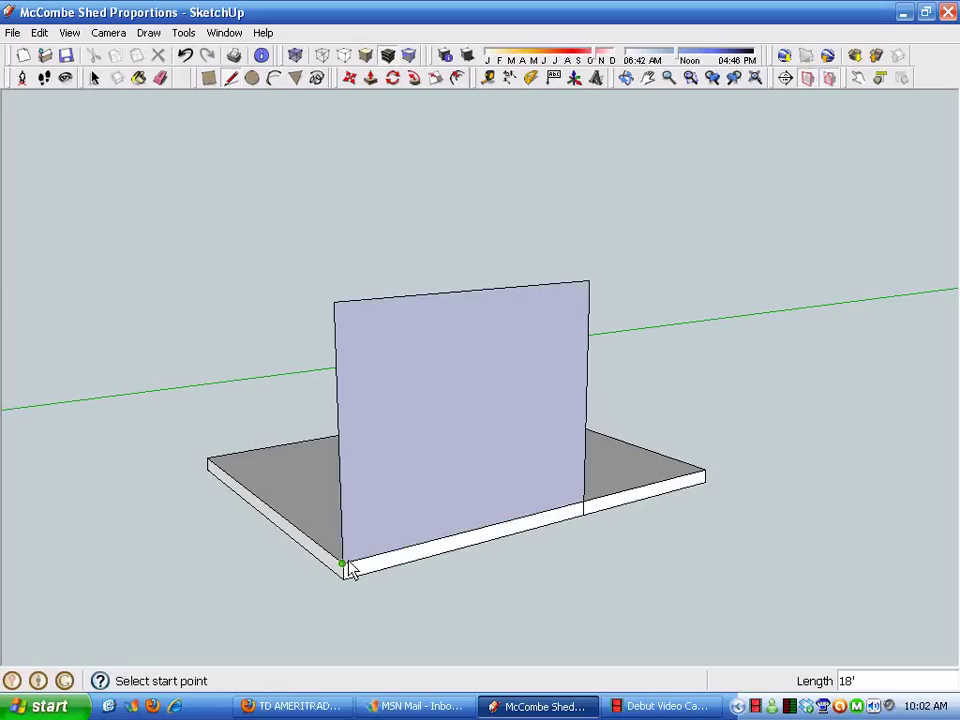
Reverse the wall face so its front side faces outward
{"action": "key", "text": "space"}
{"action": "right_click", "coordinate": [460, 420]}
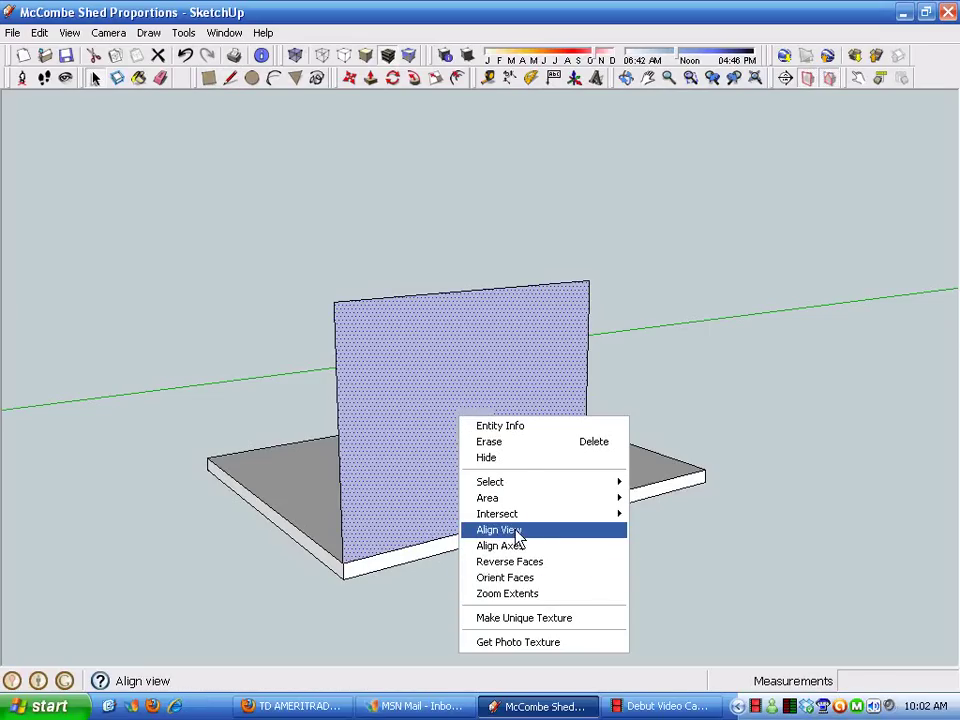
{"action": "left_click", "coordinate": [564, 563]}
Draw an 8' vertical edge at the slab's right corner and a top edge back to the wall
{"action": "middle_click_drag", "start_coordinate": [581, 381], "coordinate": [516, 418]}
{"action": "left_click", "coordinate": [230, 79]}
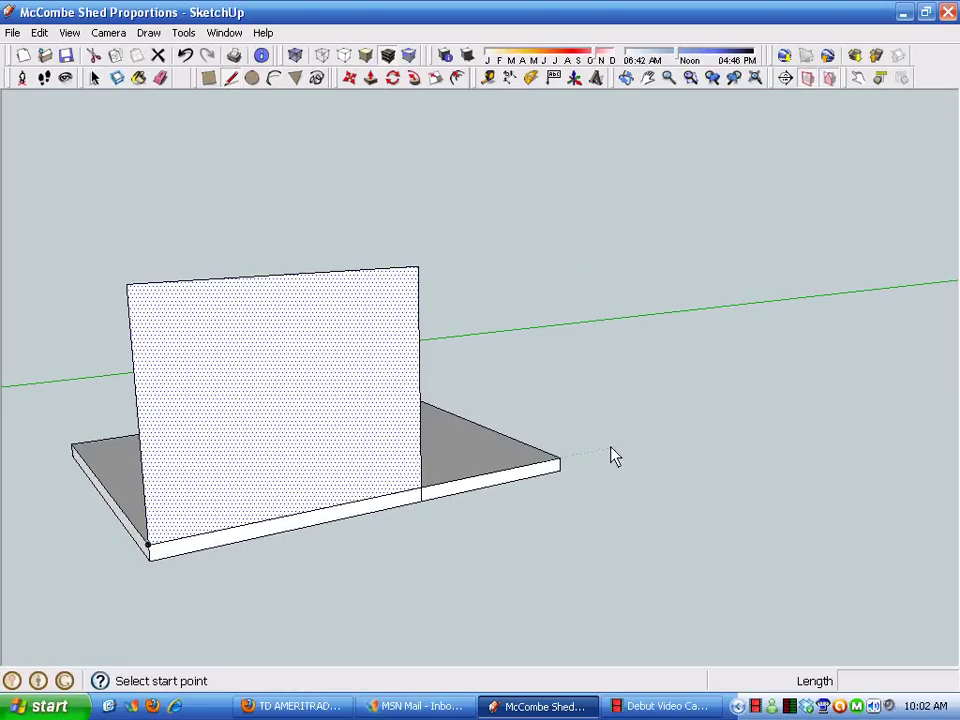
{"action": "left_click", "coordinate": [560, 458]}
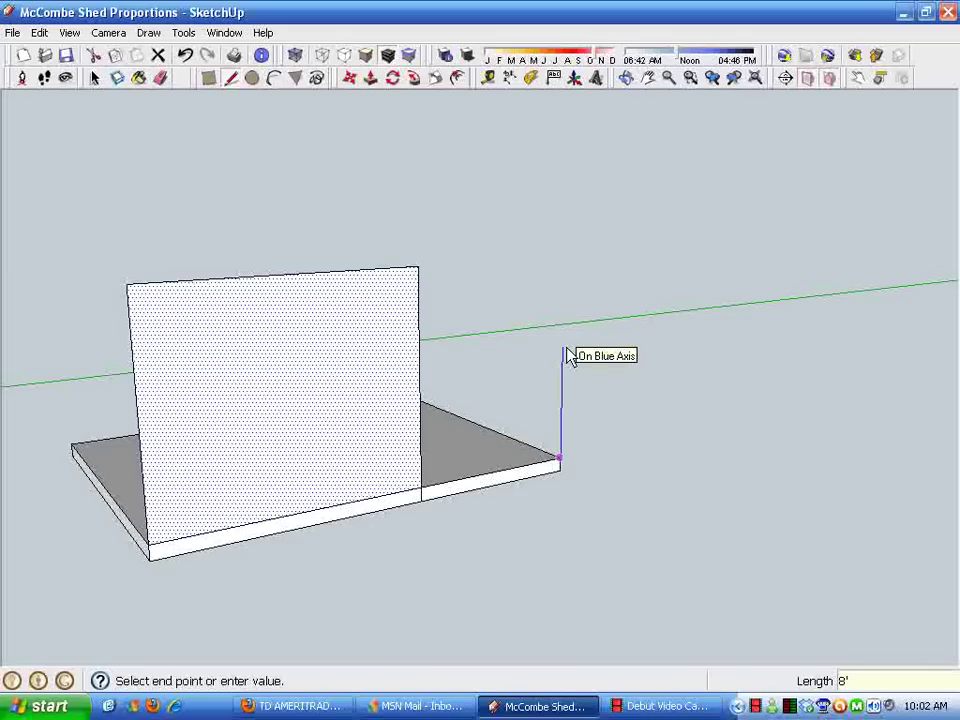
{"action": "left_click", "coordinate": [562, 354]}
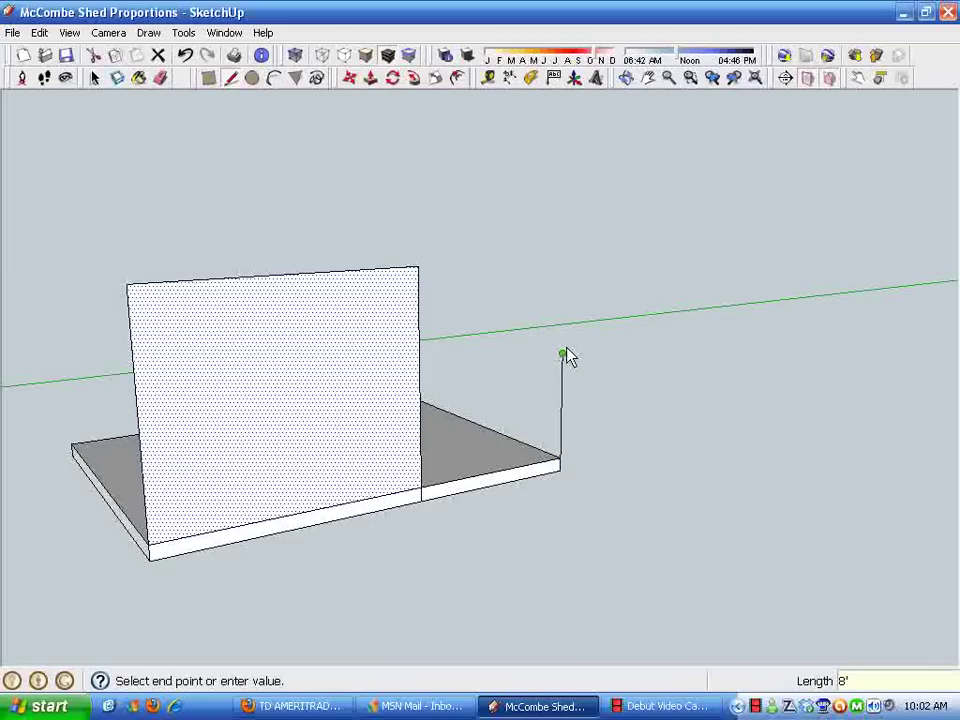
{"action": "left_click", "coordinate": [418, 372]}
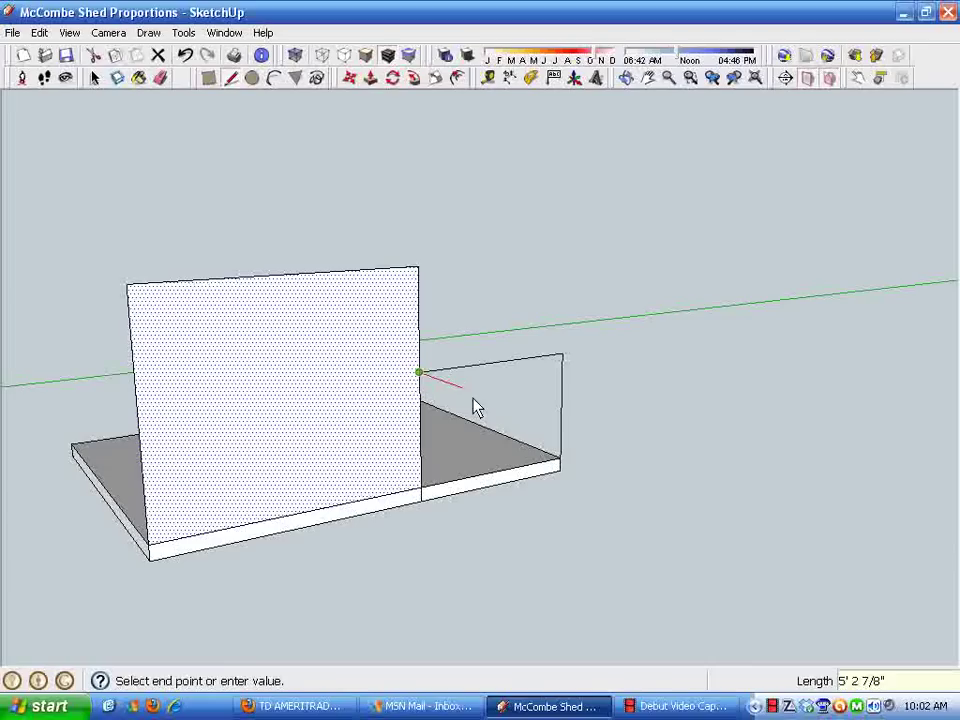
{"action": "key", "text": "space"}
Place a 14' guide and move the tall wall's top edge down onto it
{"action": "left_click", "coordinate": [488, 77]}
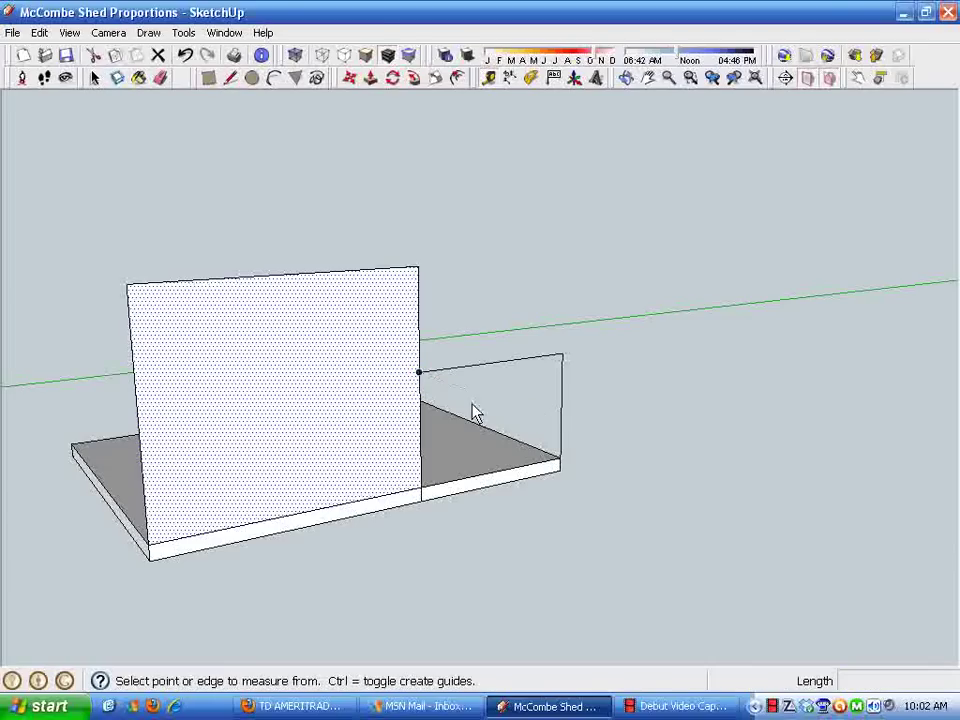
{"action": "left_click", "coordinate": [369, 497]}
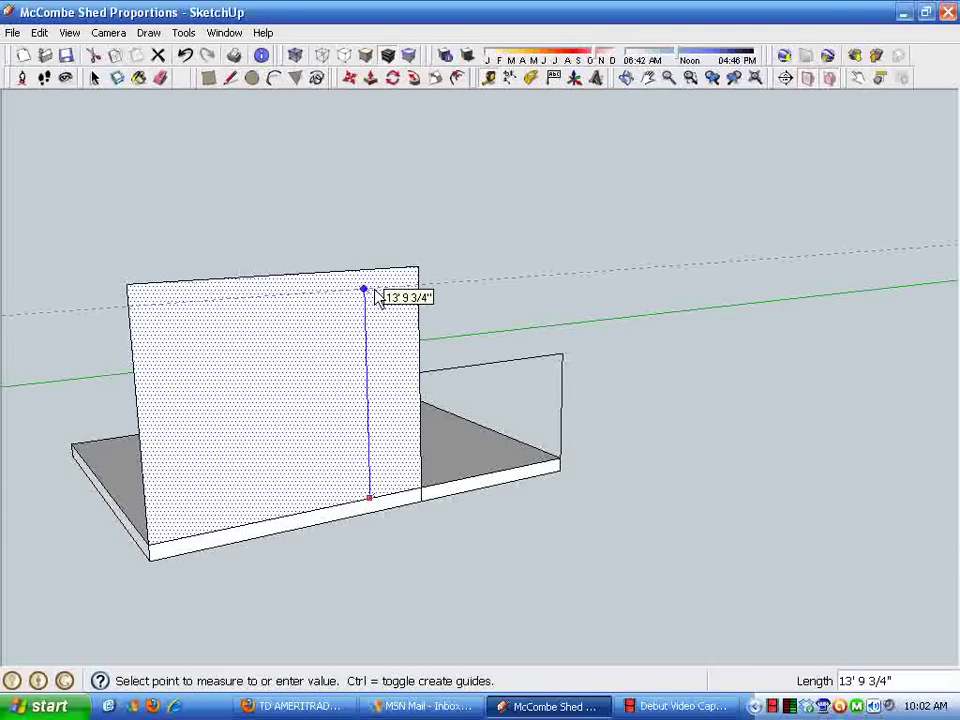
{"action": "type", "text": "14'"}
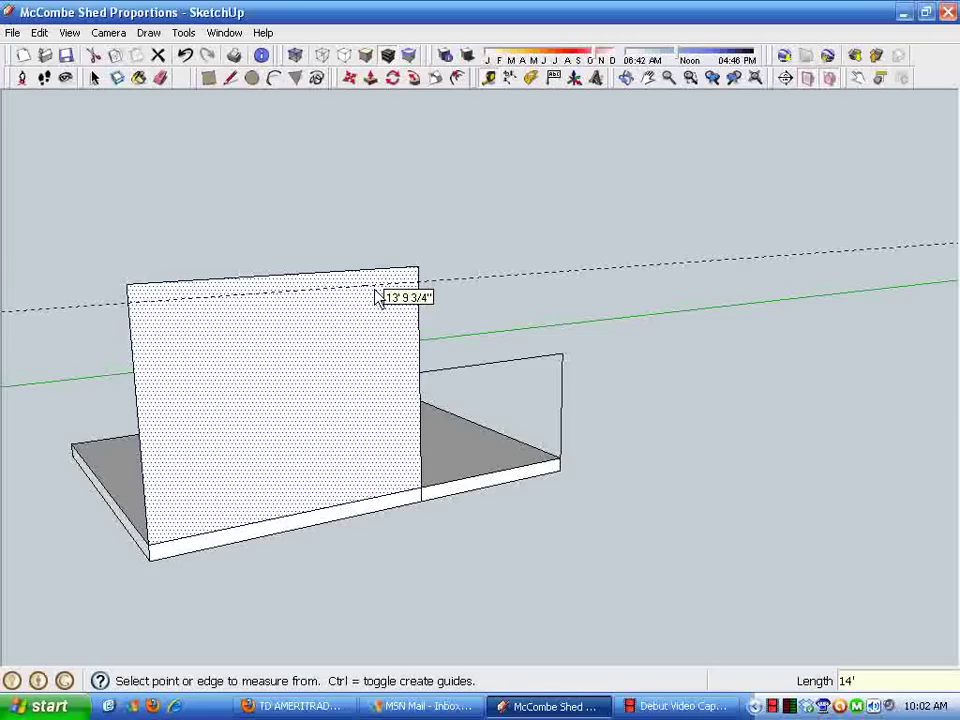
{"action": "key", "text": "Return"}
{"action": "key", "text": "space"}
{"action": "left_click", "coordinate": [284, 278]}
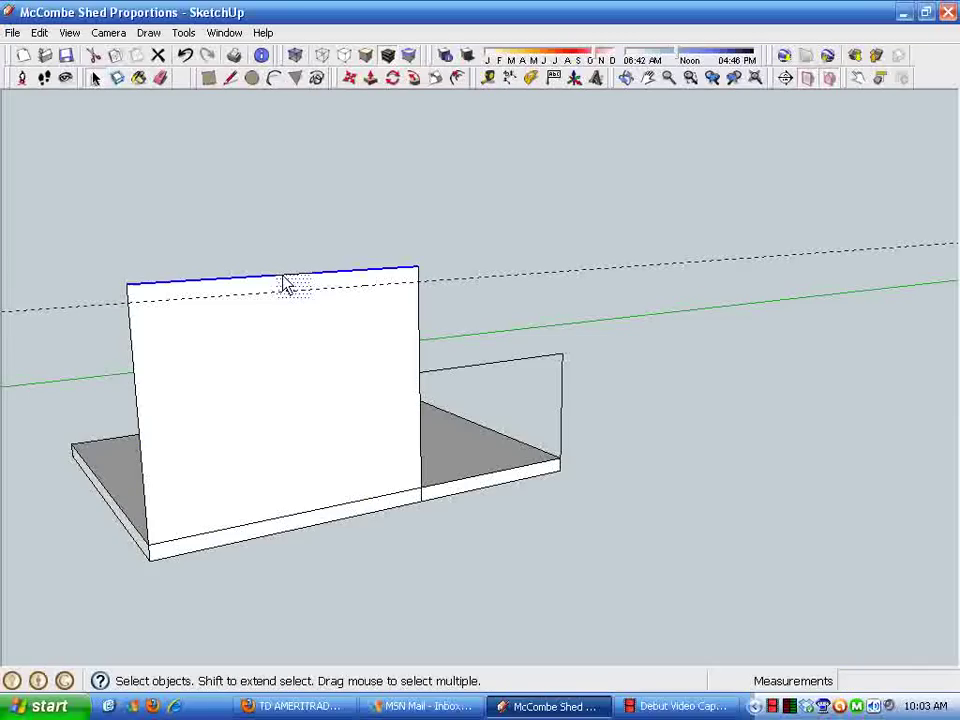
{"action": "left_click", "coordinate": [349, 78]}
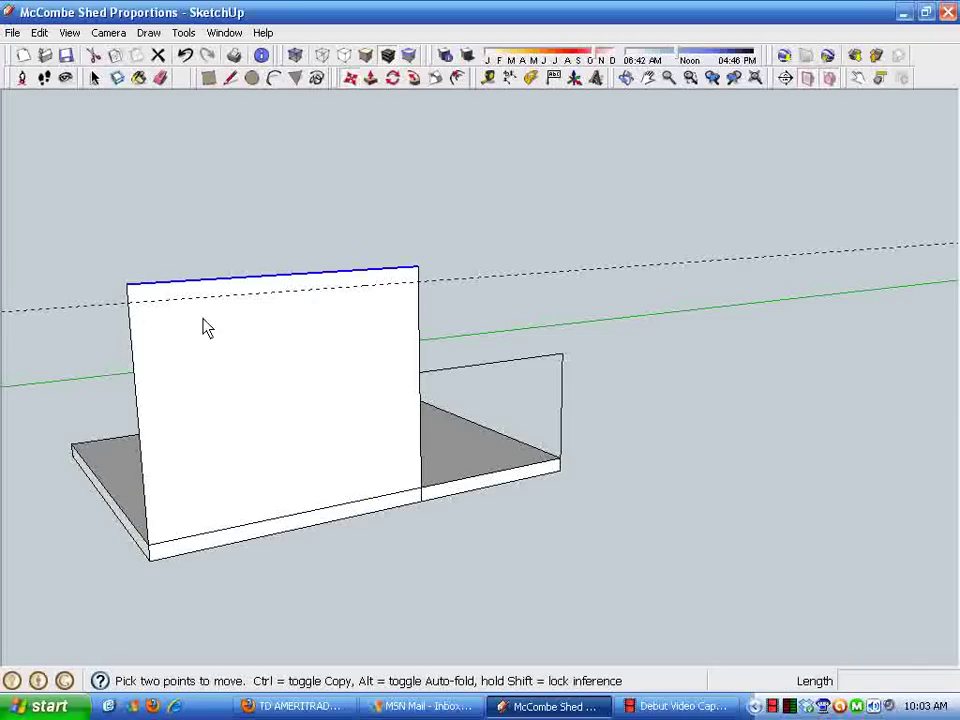
{"action": "left_click", "coordinate": [127, 285]}
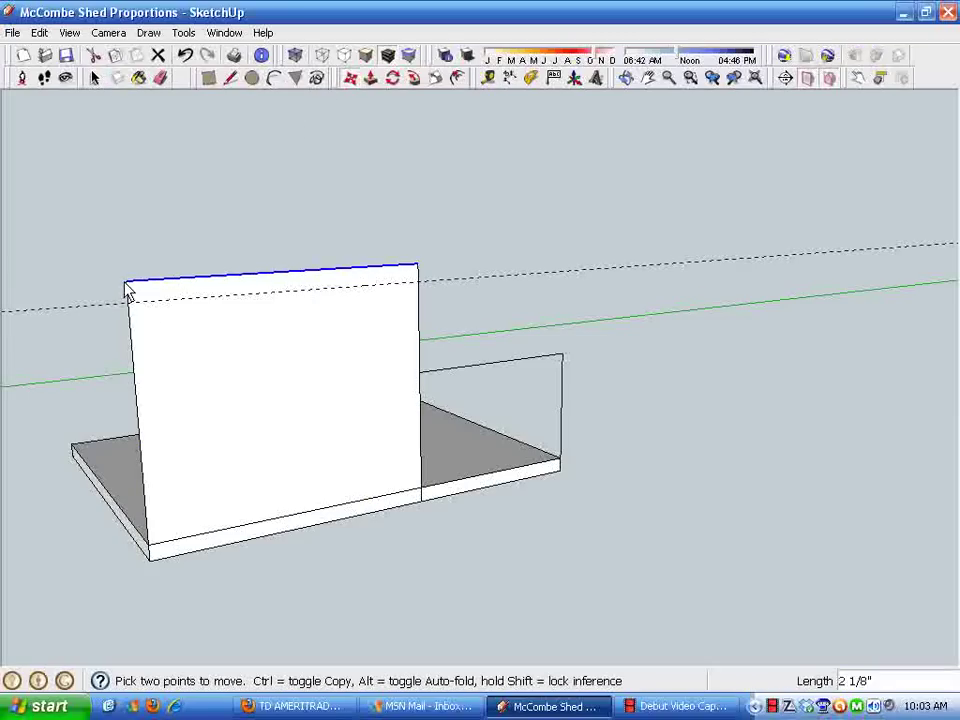
{"action": "left_click", "coordinate": [124, 303]}
{"action": "key", "text": "space"}
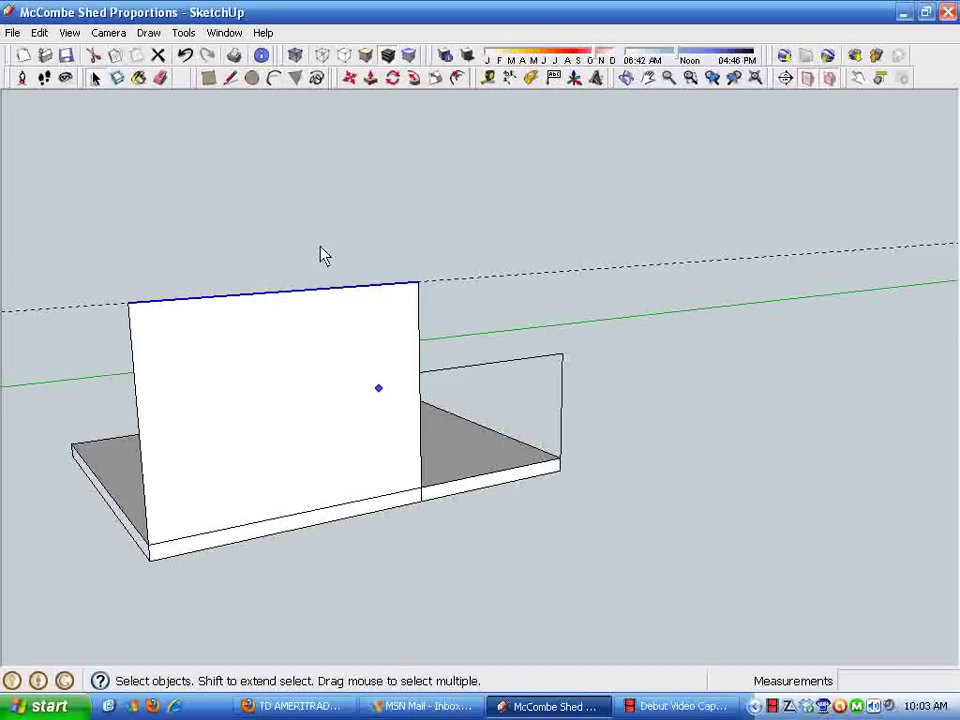
Close the lower wall's bottom edge and erase the edge dividing the two walls
{"action": "left_click", "coordinate": [230, 80]}
{"action": "left_click", "coordinate": [561, 463]}
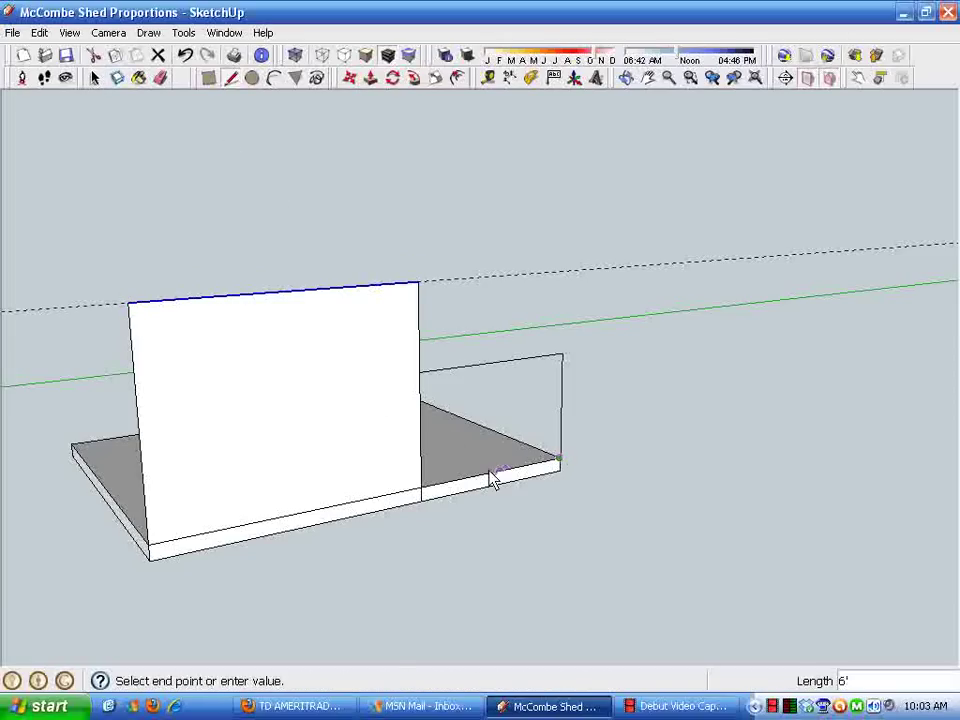
{"action": "left_click", "coordinate": [421, 488]}
{"action": "key", "text": "space"}
{"action": "left_click", "coordinate": [160, 78]}
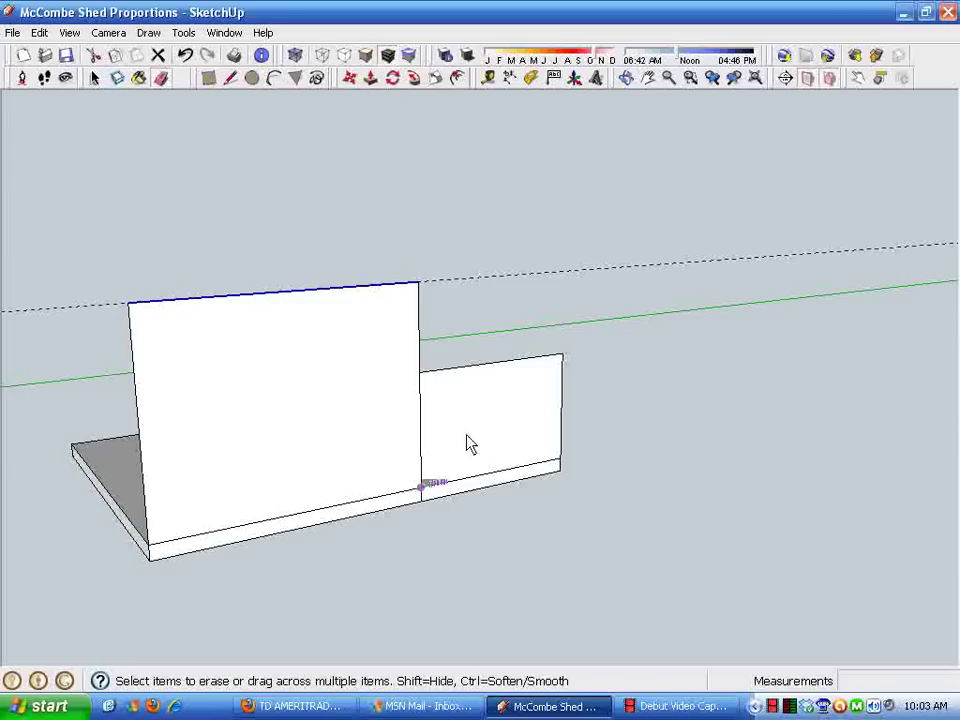
{"action": "left_click", "coordinate": [421, 430]}
{"action": "mouse_move", "coordinate": [421, 430]}
{"action": "middle_mouse_down"}
{"action": "mouse_move", "coordinate": [546, 471]}
{"action": "mouse_move", "coordinate": [452, 493]}
{"action": "mouse_move", "coordinate": [388, 420]}
{"action": "mouse_move", "coordinate": [334, 478]}
{"action": "mouse_move", "coordinate": [208, 373]}
{"action": "middle_mouse_up"}
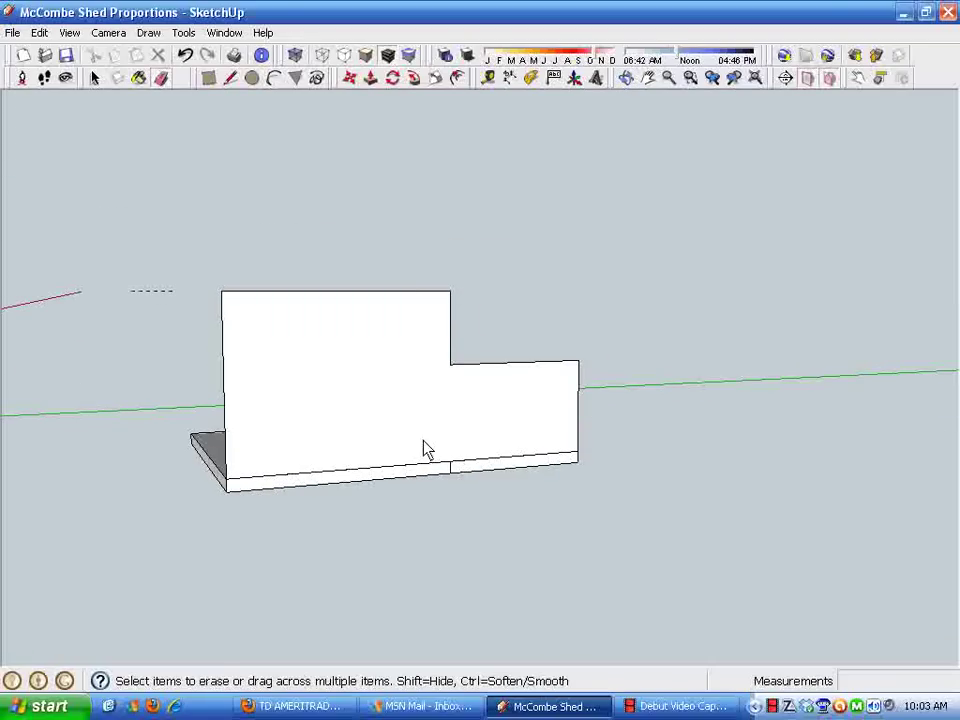
{"action": "middle_click_drag", "start_coordinate": [440, 480], "coordinate": [544, 529]}
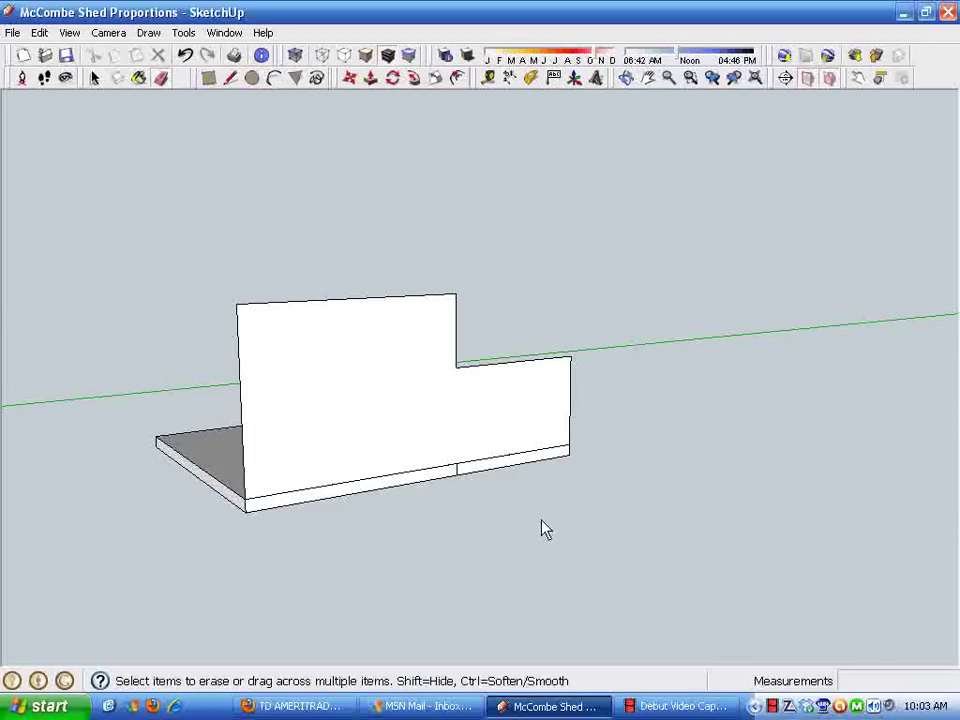
Add a 5:12 slope guide at the lower wall's outer top corner
{"action": "key", "text": "space"}
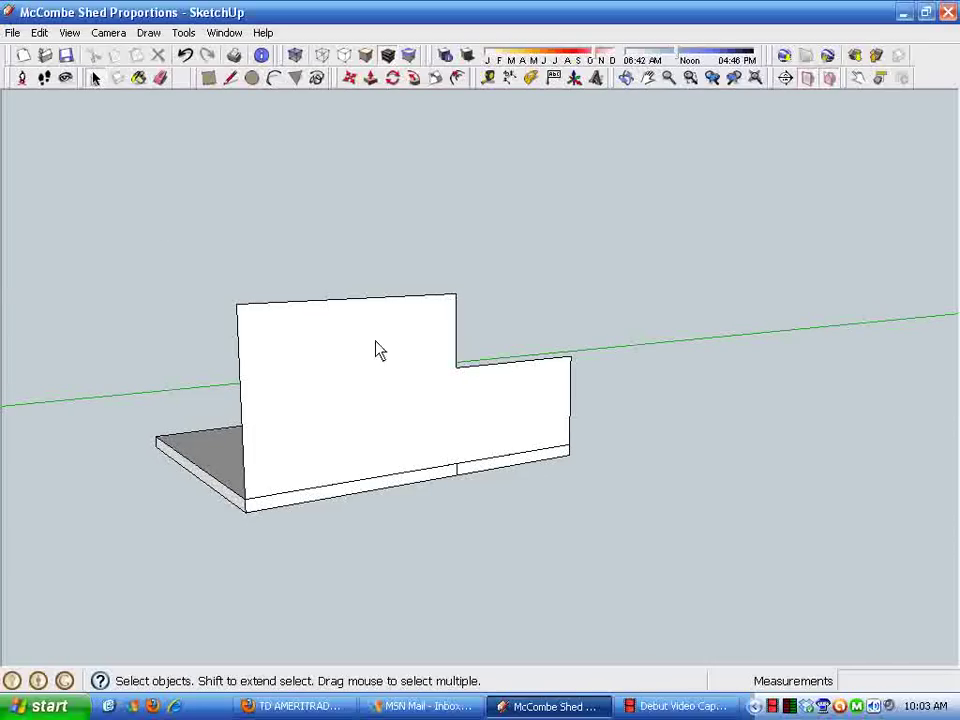
{"action": "mouse_move", "coordinate": [596, 430]}
{"action": "middle_mouse_down"}
{"action": "mouse_move", "coordinate": [617, 454]}
{"action": "mouse_move", "coordinate": [605, 420]}
{"action": "middle_mouse_up"}
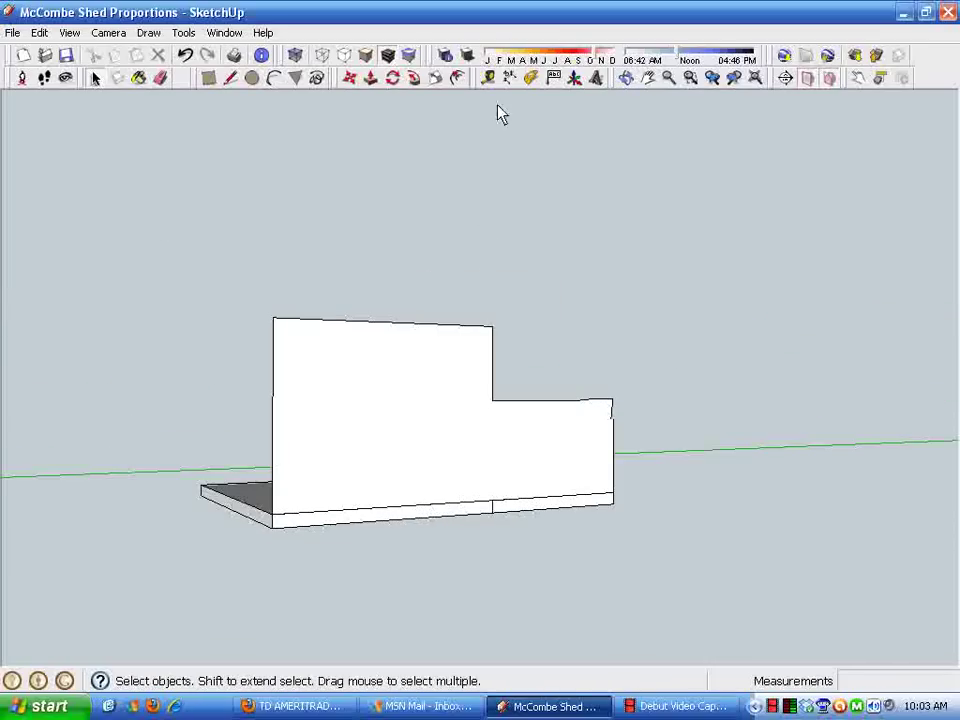
{"action": "middle_click_drag", "start_coordinate": [600, 480], "coordinate": [616, 550]}
{"action": "key", "text": "shift+p"}
{"action": "scroll", "coordinate": [560, 440], "scroll_direction": "up", "scroll_amount": 6}
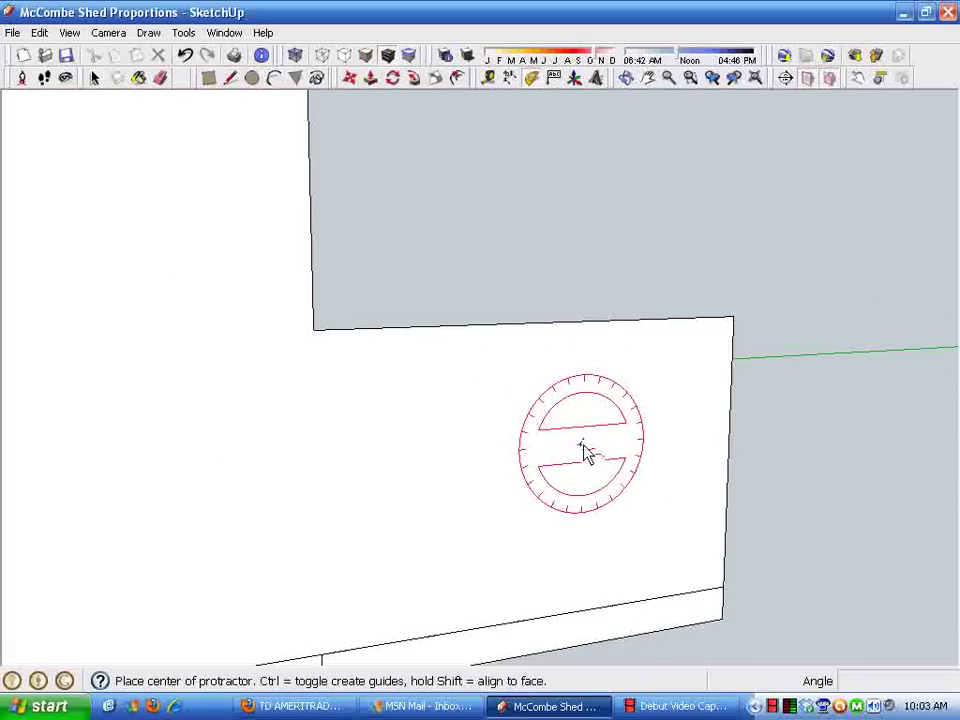
{"action": "left_click", "coordinate": [733, 318]}
{"action": "left_click", "coordinate": [521, 325]}
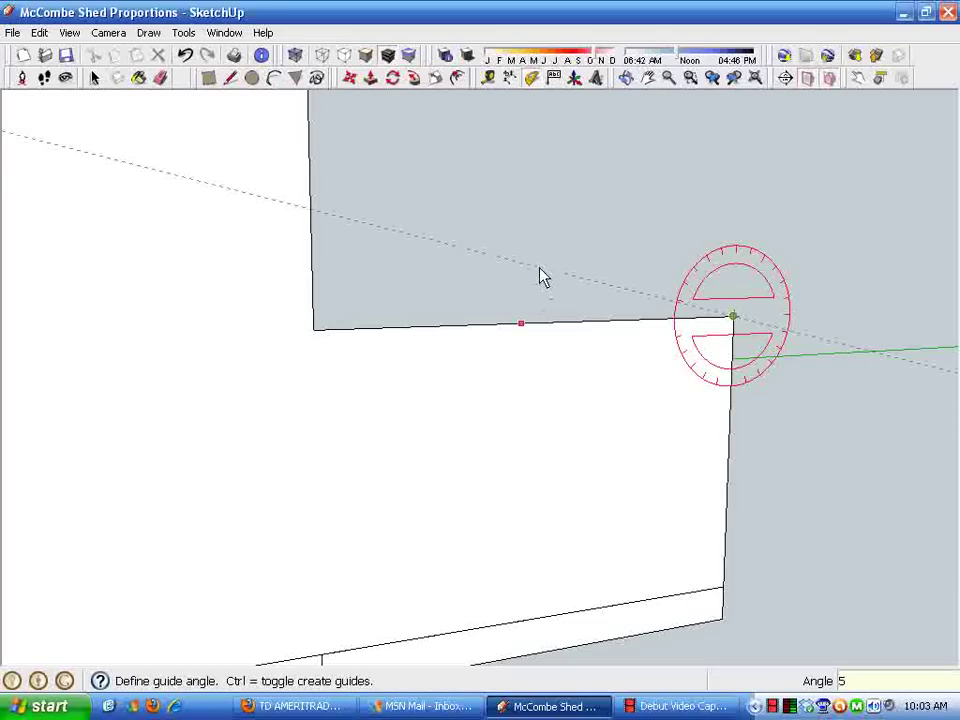
{"action": "type", "text": "5:12"}
{"action": "key", "text": "Return"}
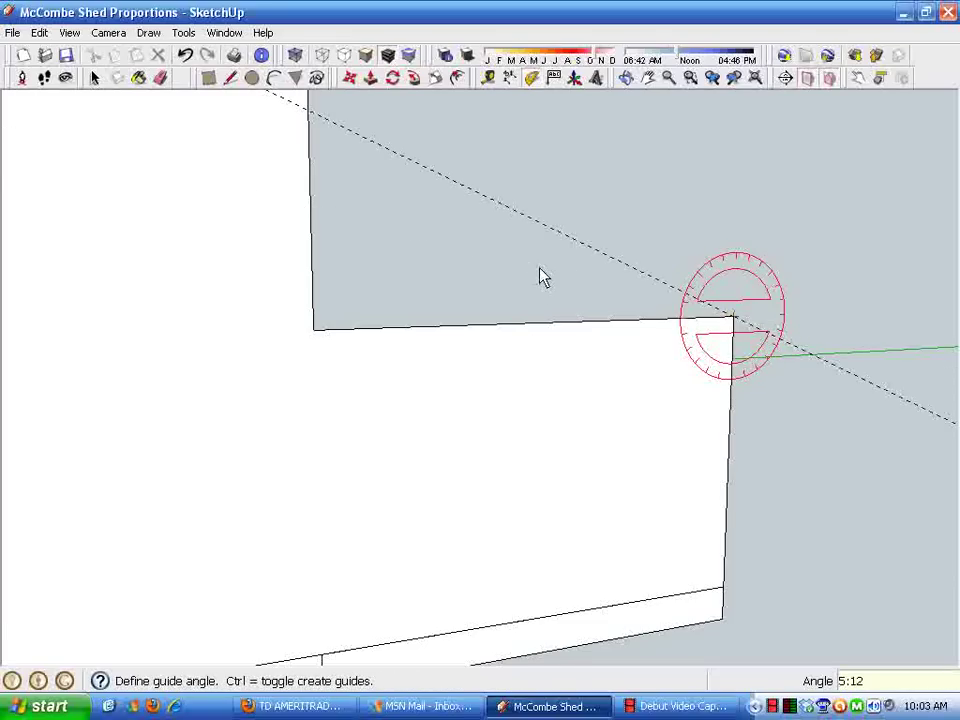
{"action": "scroll", "coordinate": [522, 378], "scroll_direction": "down", "scroll_amount": 3}
Add 45° guides rising from both top corners of the tall wall
{"action": "middle_click_drag", "start_coordinate": [522, 378], "coordinate": [718, 504]}
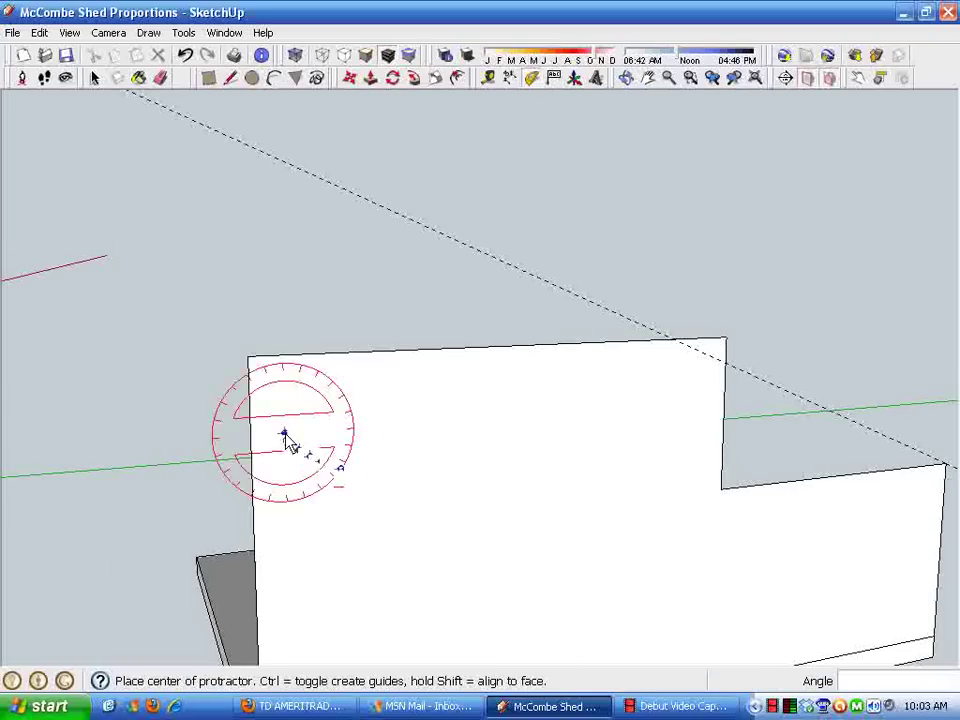
{"action": "left_click", "coordinate": [248, 357]}
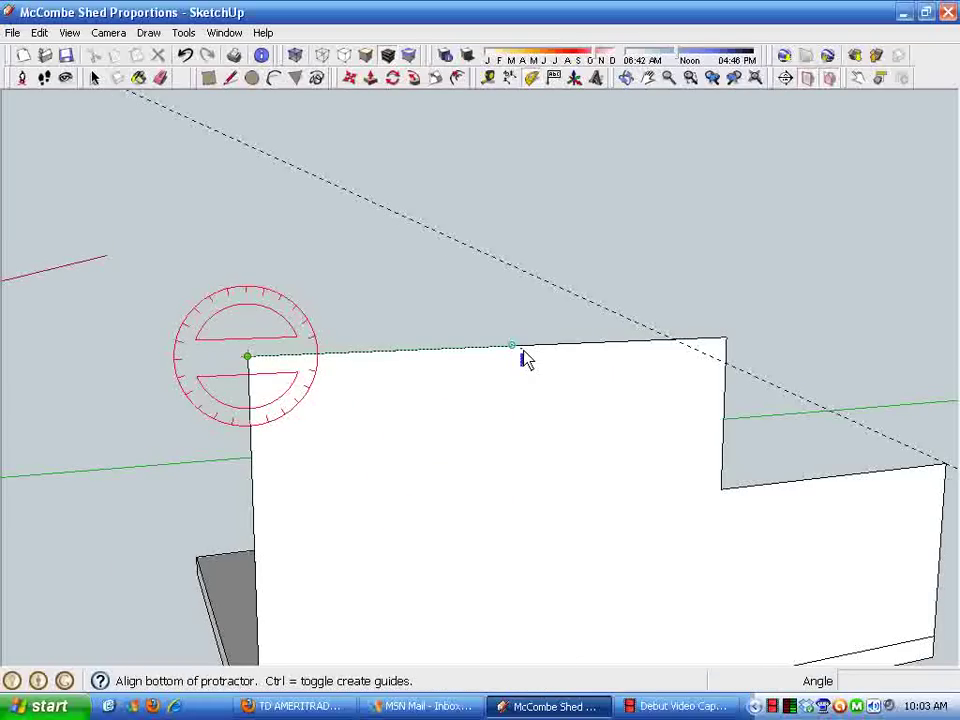
{"action": "left_click", "coordinate": [513, 346]}
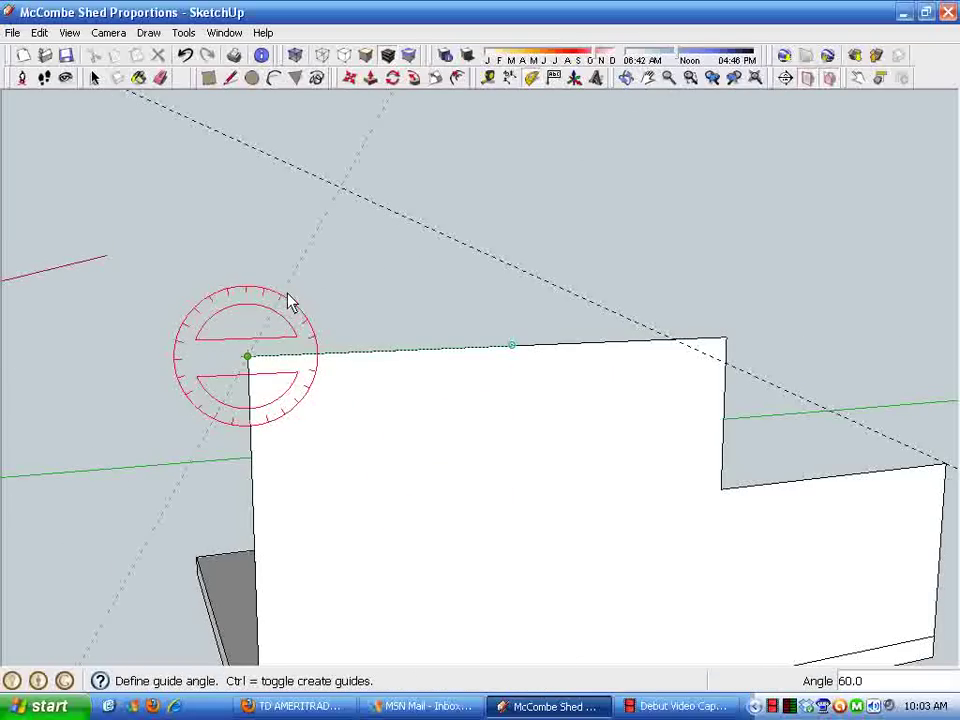
{"action": "left_click", "coordinate": [300, 311]}
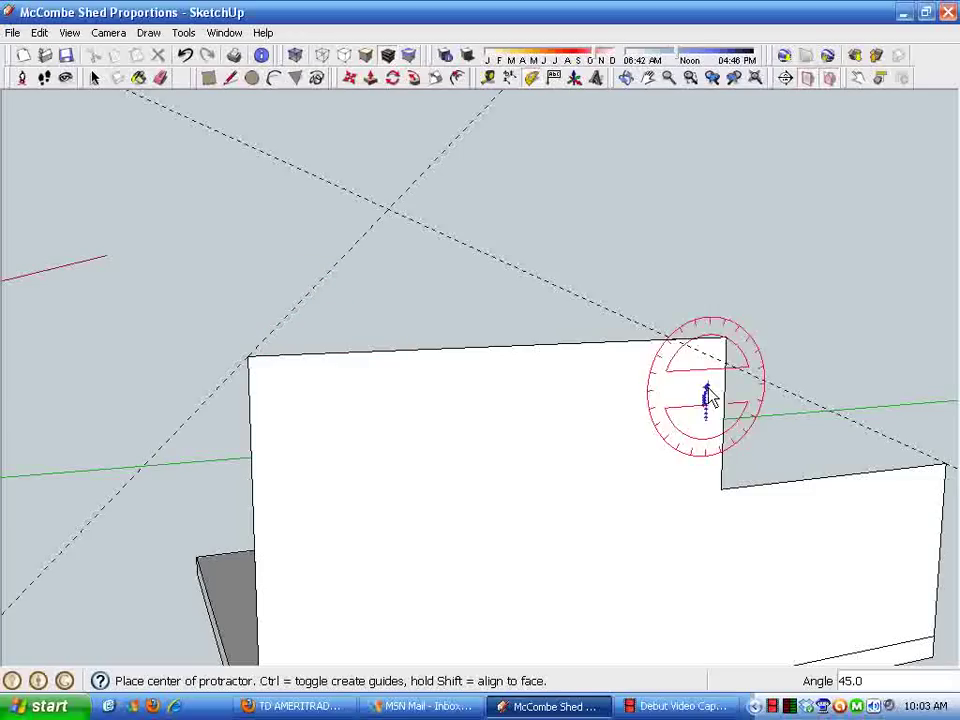
{"action": "left_click", "coordinate": [726, 337]}
{"action": "left_click", "coordinate": [557, 348]}
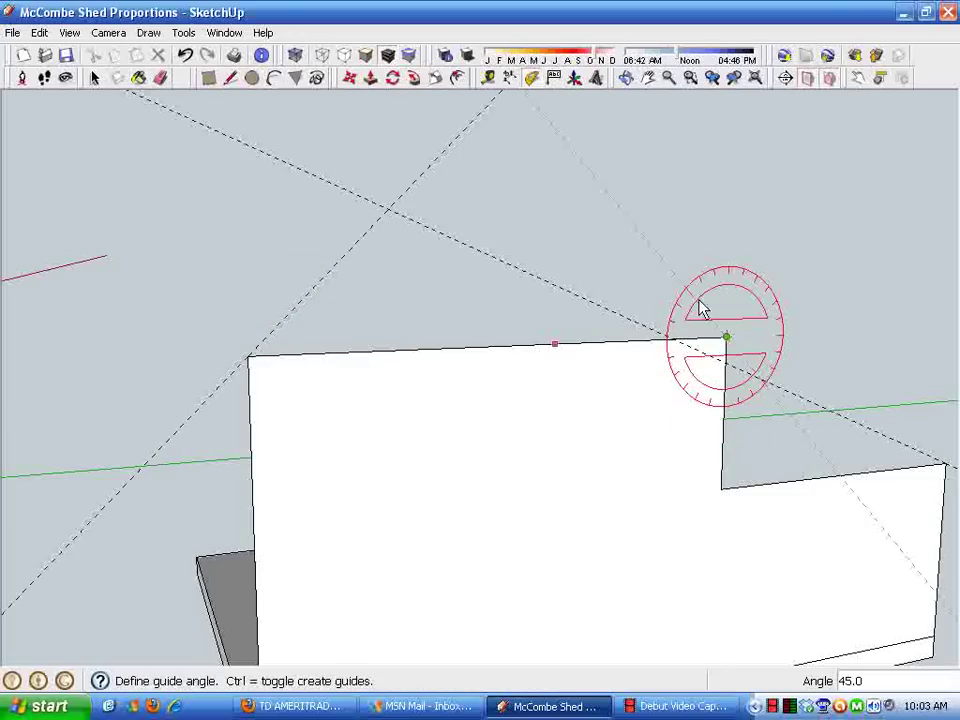
{"action": "left_click", "coordinate": [690, 309]}
{"action": "scroll", "coordinate": [465, 440], "scroll_direction": "down", "scroll_amount": 2}
{"action": "middle_click_drag", "start_coordinate": [460, 425], "coordinate": [364, 253]}
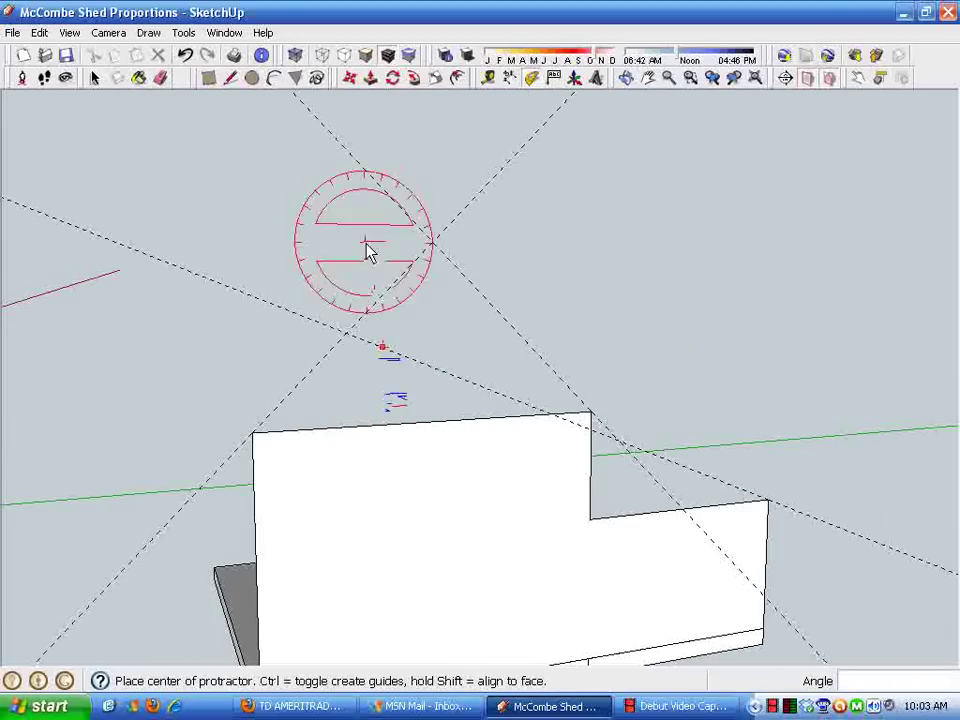
{"action": "key", "text": "space"}
Draw the 45° gable triangle to the guide crossing and erase its seam with the wall
{"action": "left_click", "coordinate": [230, 78]}
{"action": "left_click", "coordinate": [252, 433]}
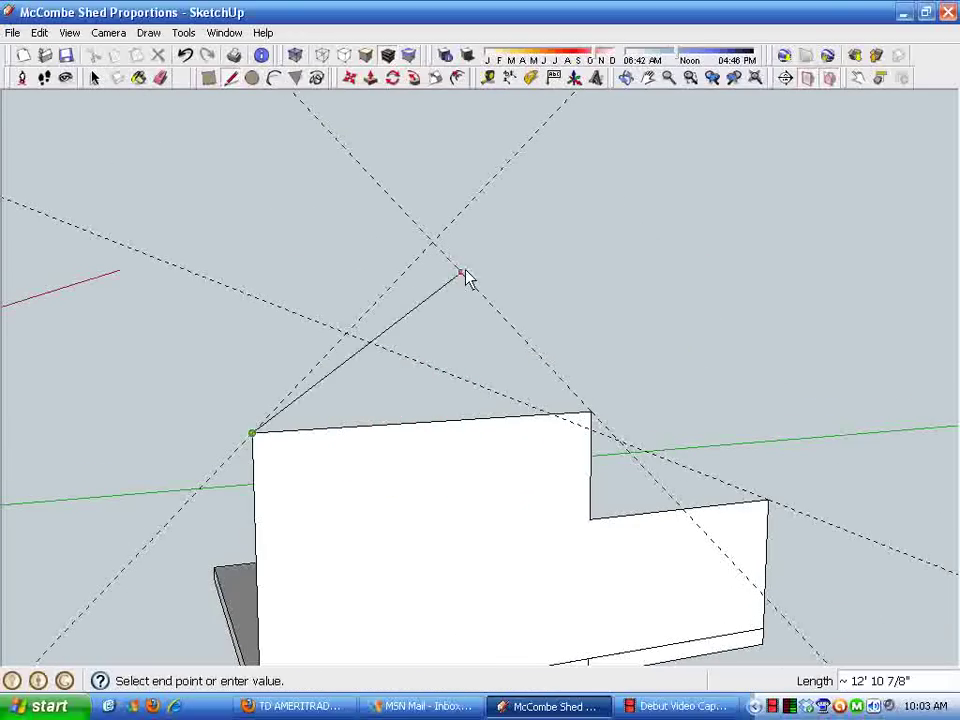
{"action": "left_click", "coordinate": [431, 242]}
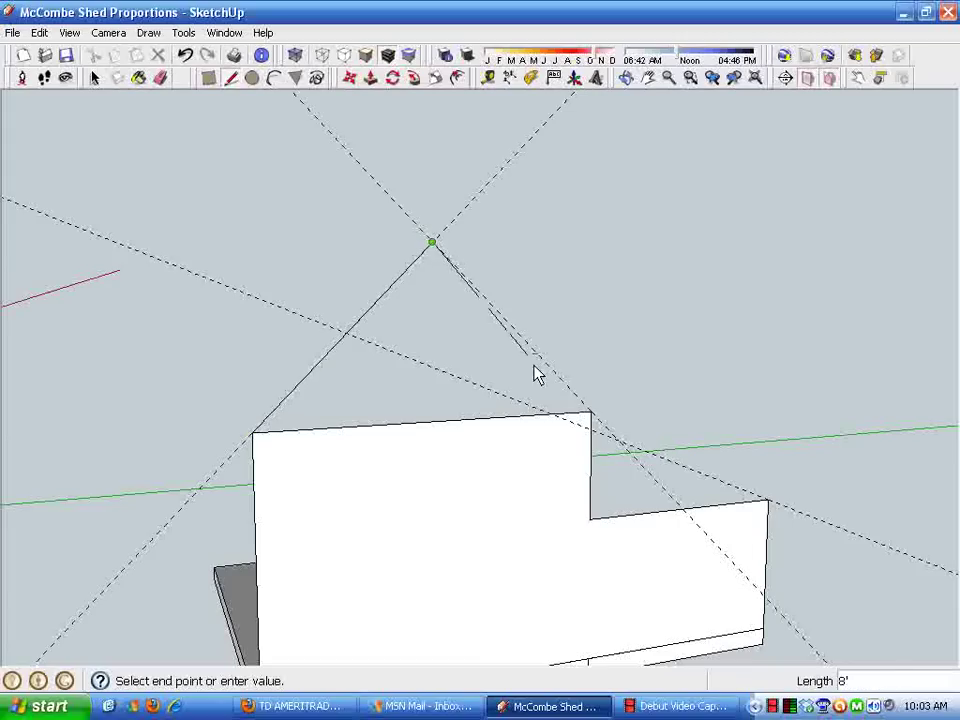
{"action": "left_click", "coordinate": [591, 411]}
{"action": "key", "text": "space"}
{"action": "left_click", "coordinate": [160, 78]}
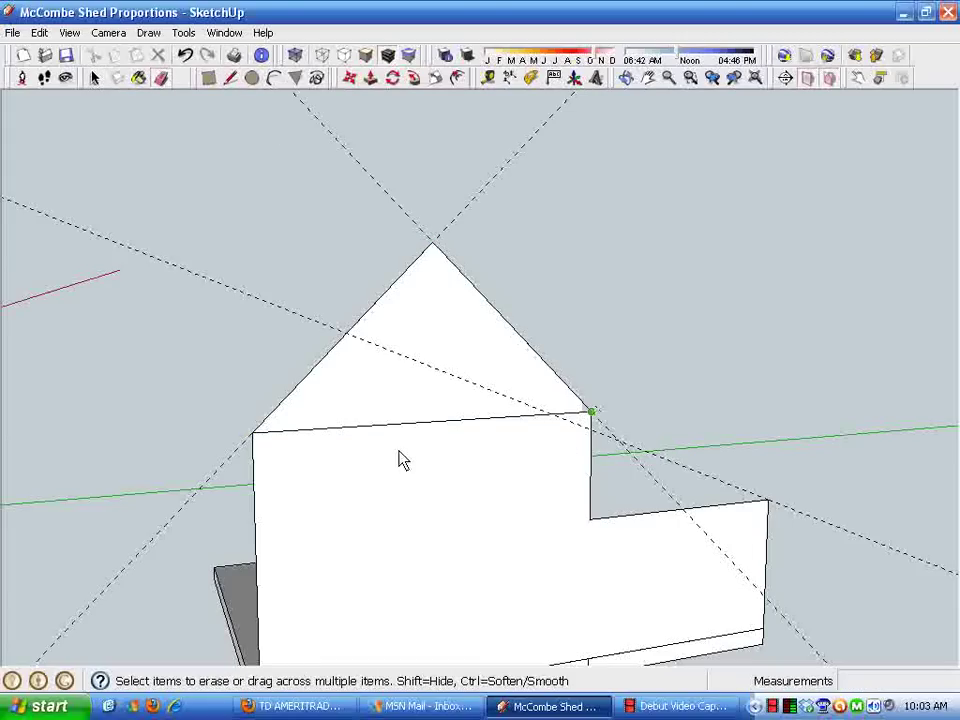
{"action": "left_click", "coordinate": [445, 420]}
{"action": "key", "text": "space"}
Draw the lean-to roof line from the wall step to the lower wall's corner
{"action": "left_click", "coordinate": [229, 79]}
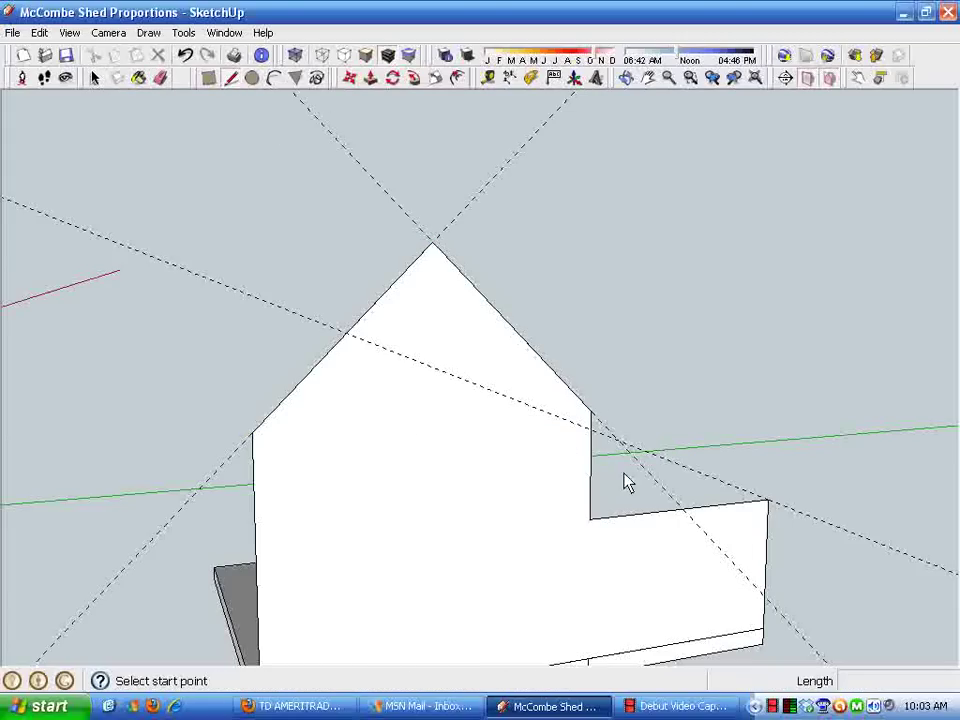
{"action": "left_click", "coordinate": [590, 428]}
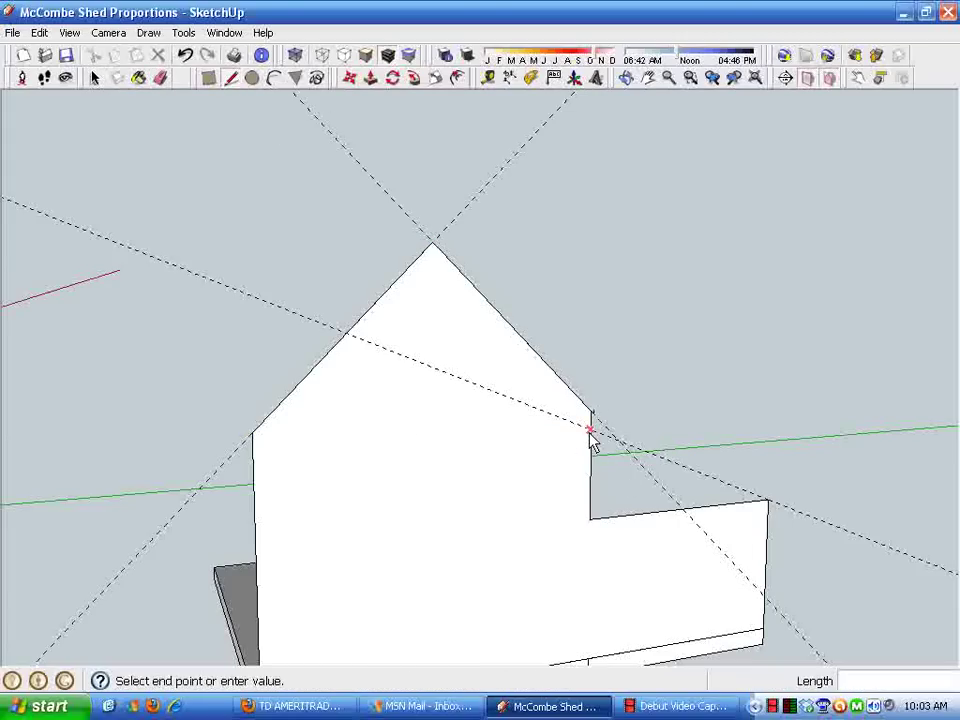
{"action": "left_click", "coordinate": [767, 500]}
{"action": "key", "text": "space"}
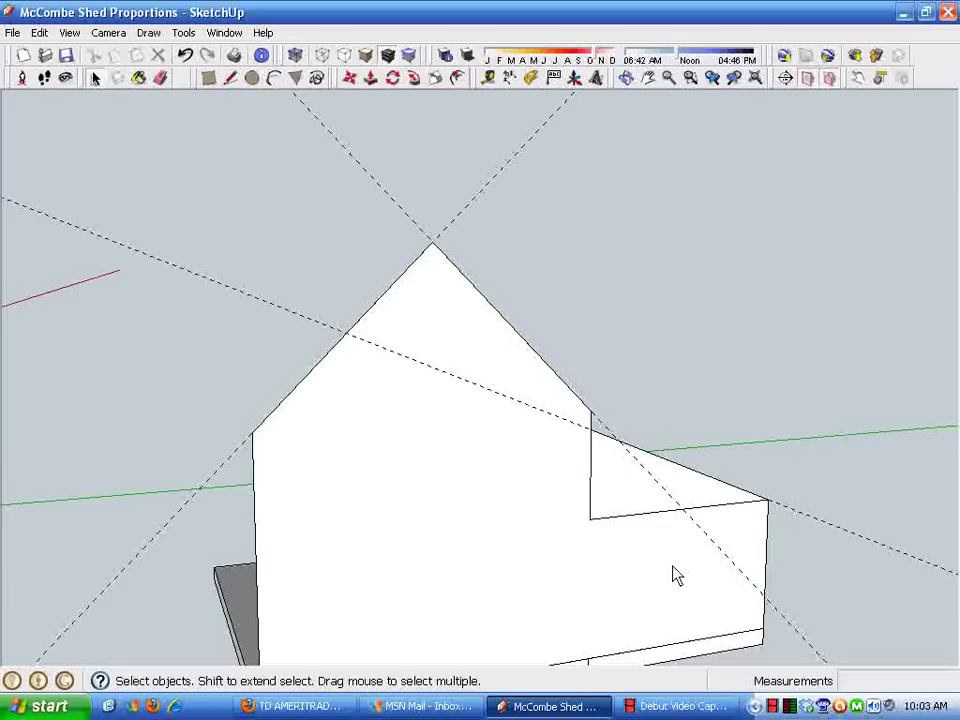
Erase the leftover inner edges and the guidelines
{"action": "left_click", "coordinate": [160, 78]}
{"action": "left_click_drag", "start_coordinate": [580, 505], "coordinate": [658, 562]}
{"action": "middle_click_drag", "start_coordinate": [658, 562], "coordinate": [456, 566]}
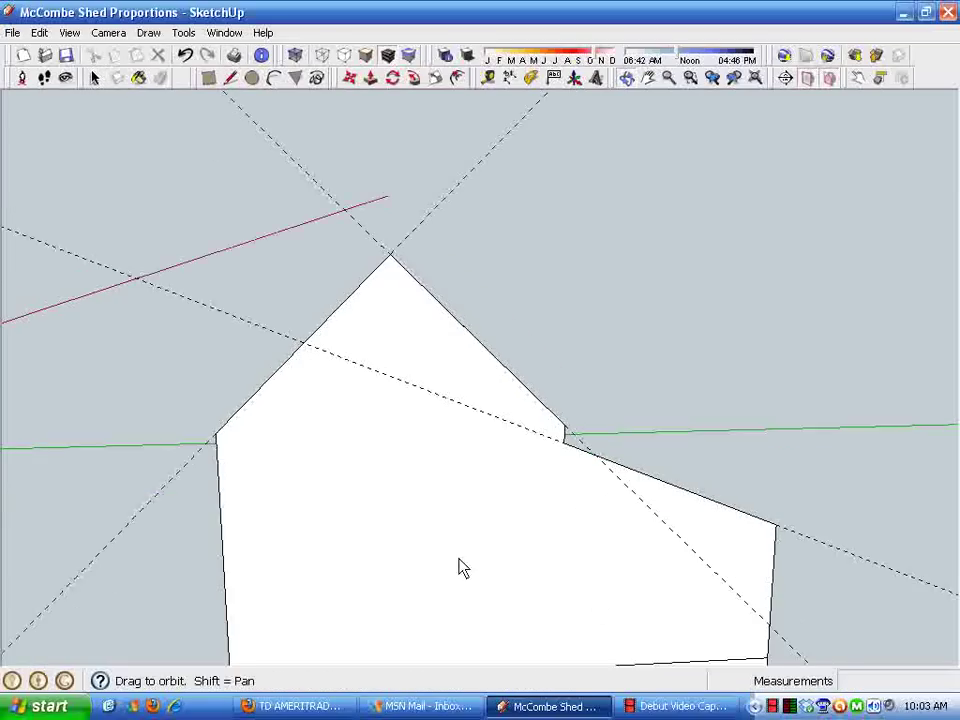
{"action": "left_click", "coordinate": [180, 274]}
{"action": "left_click", "coordinate": [347, 197]}
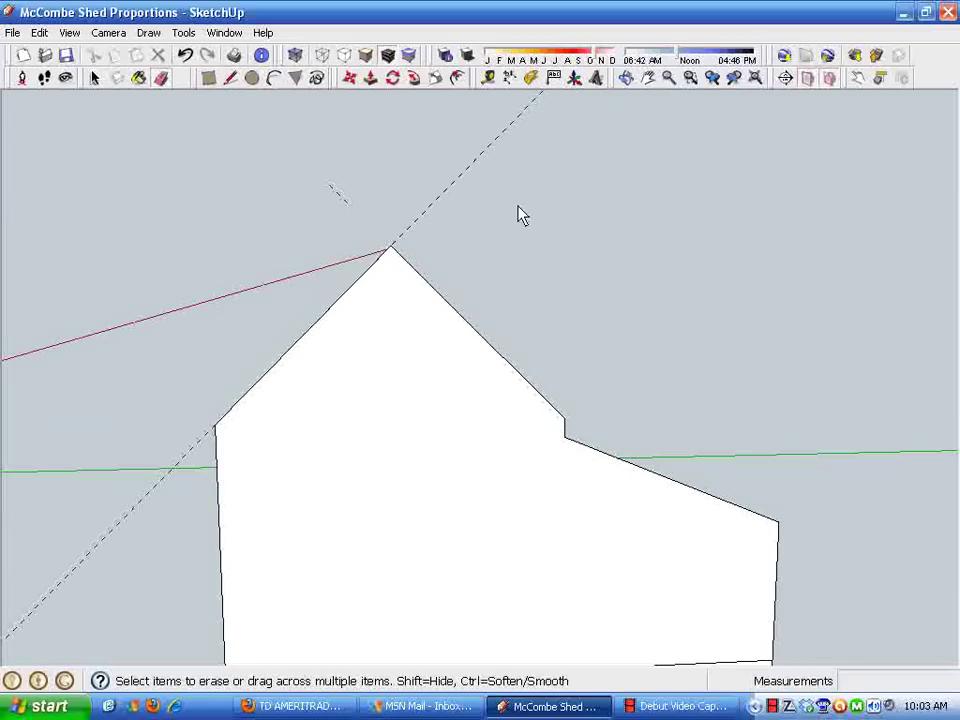
{"action": "left_click", "coordinate": [437, 199]}
Select all the gable and lean-to roof outline edges
{"action": "middle_click_drag", "start_coordinate": [680, 484], "coordinate": [620, 562]}
{"action": "middle_click_drag", "start_coordinate": [632, 552], "coordinate": [675, 516]}
{"action": "scroll", "coordinate": [675, 516], "scroll_direction": "down", "scroll_amount": 3}
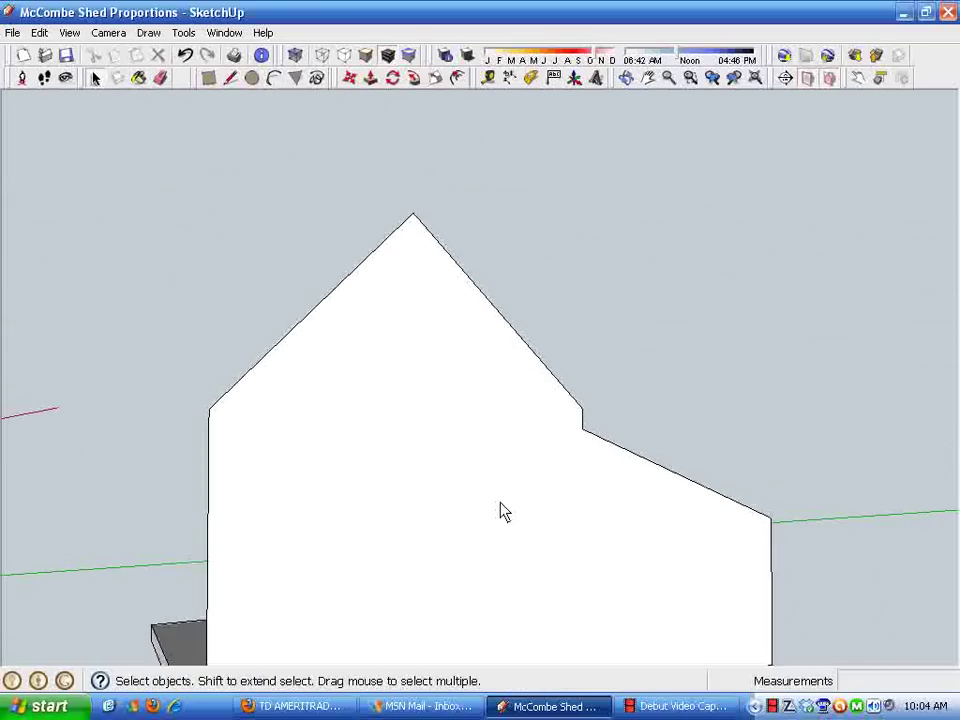
{"action": "left_click_drag", "start_coordinate": [58, 146], "coordinate": [843, 556]}
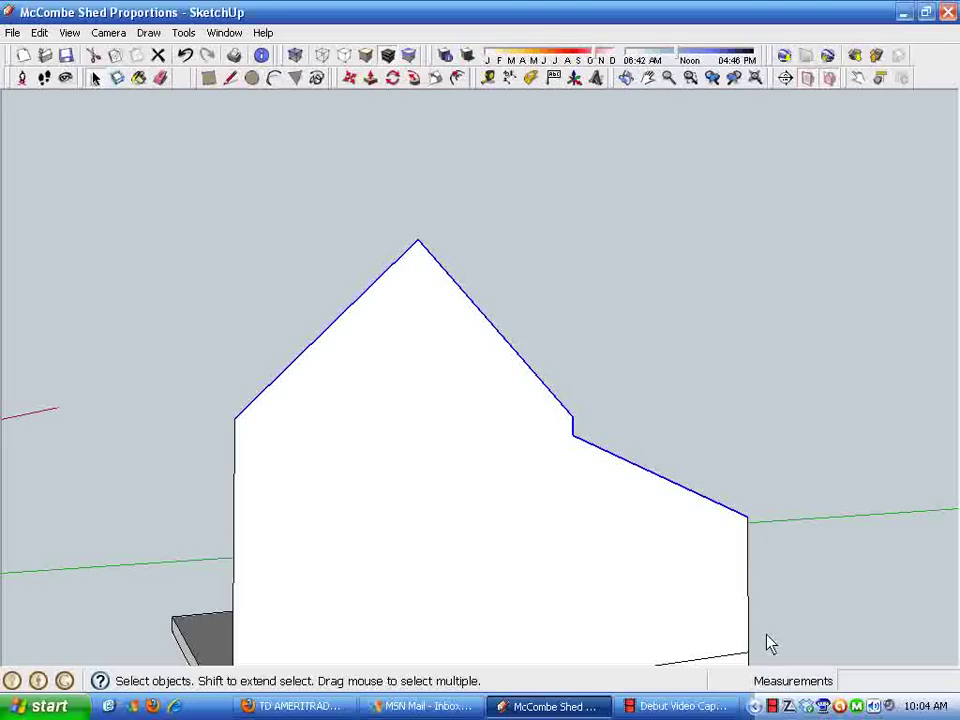
{"action": "left_click", "coordinate": [350, 78]}
{"action": "middle_click_drag", "start_coordinate": [585, 291], "coordinate": [519, 287]}
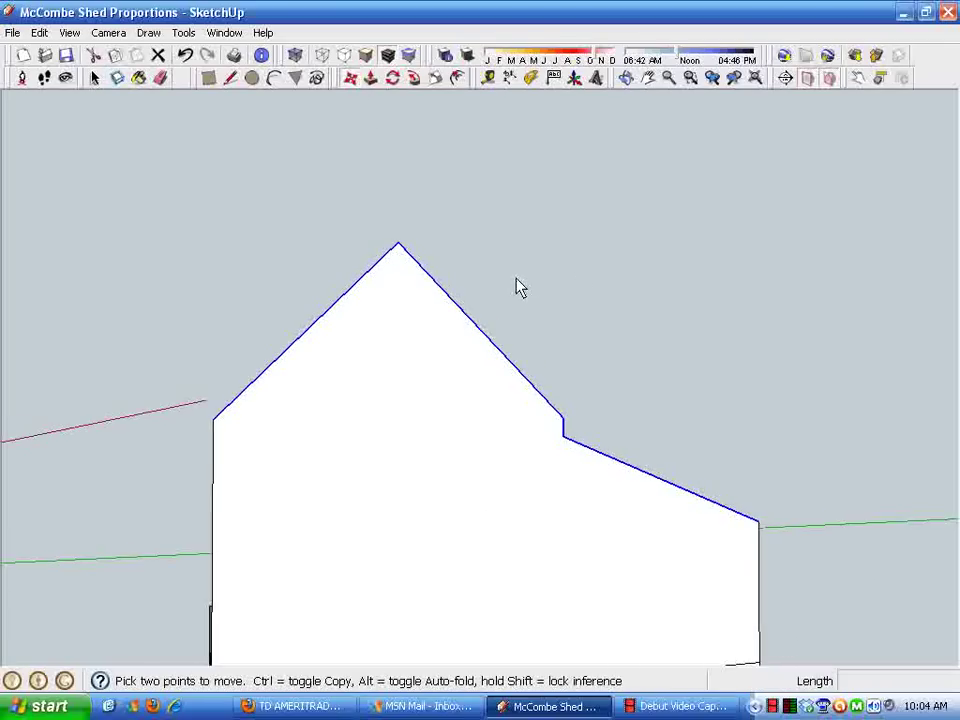
{"action": "scroll", "coordinate": [414, 284], "scroll_direction": "up", "scroll_amount": 3}
{"action": "scroll", "coordinate": [429, 303], "scroll_direction": "down", "scroll_amount": 1}
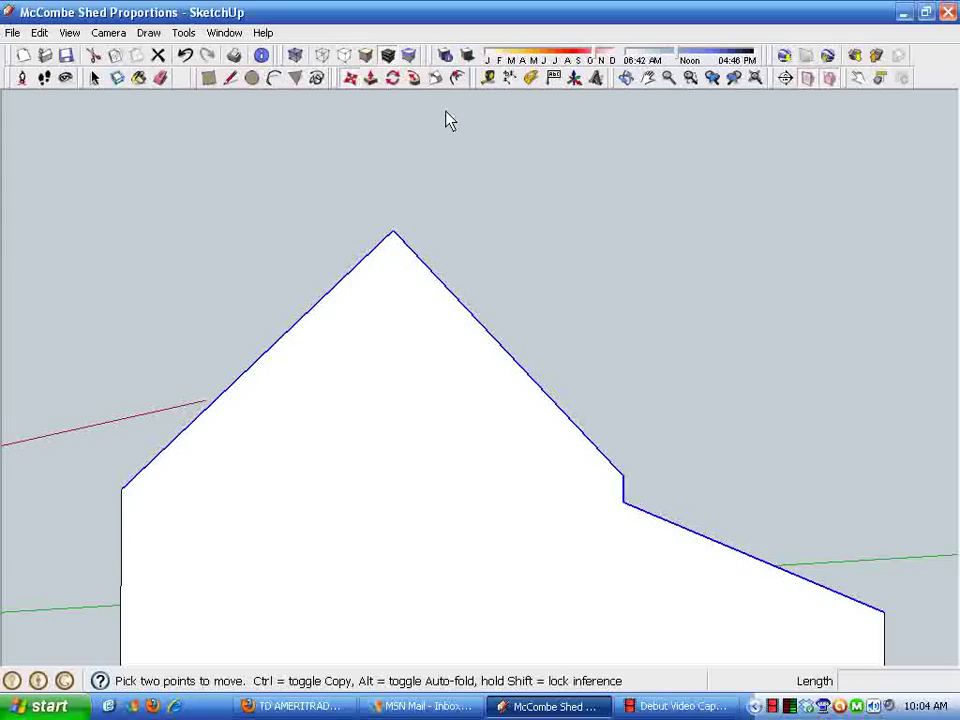
Offset the roof outline 8 inches outward
{"action": "left_click", "coordinate": [457, 78]}
{"action": "left_click", "coordinate": [465, 304]}
{"action": "left_click", "coordinate": [469, 285]}
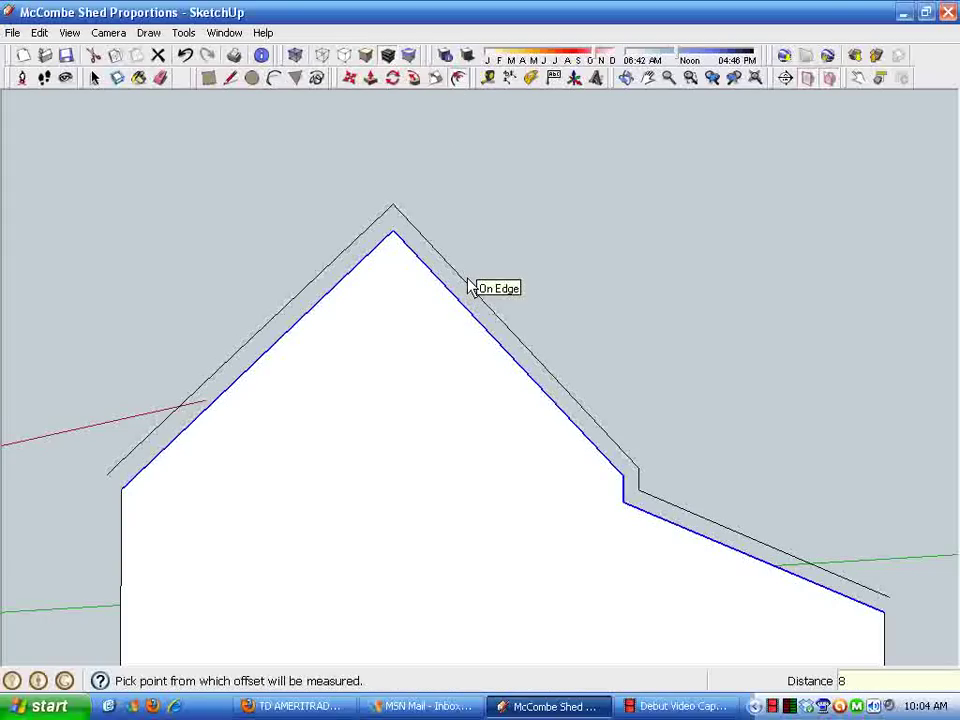
Draw closing lines from the offset edges to the left roof corner and the lean-to's outer end, then deselect
{"action": "left_click", "coordinate": [228, 79]}
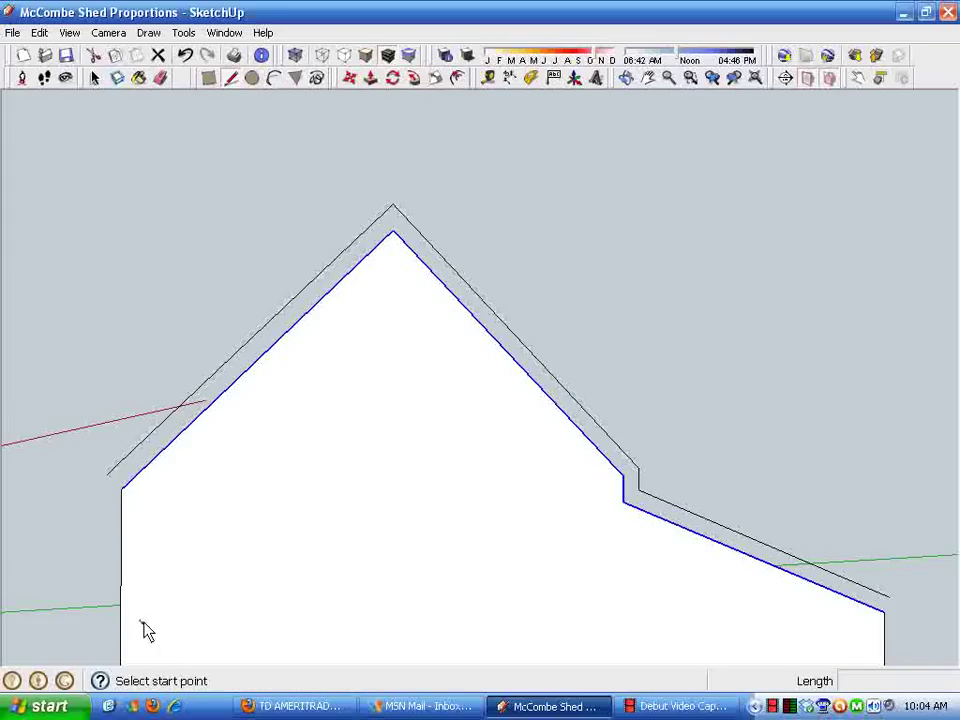
{"action": "left_click", "coordinate": [111, 481]}
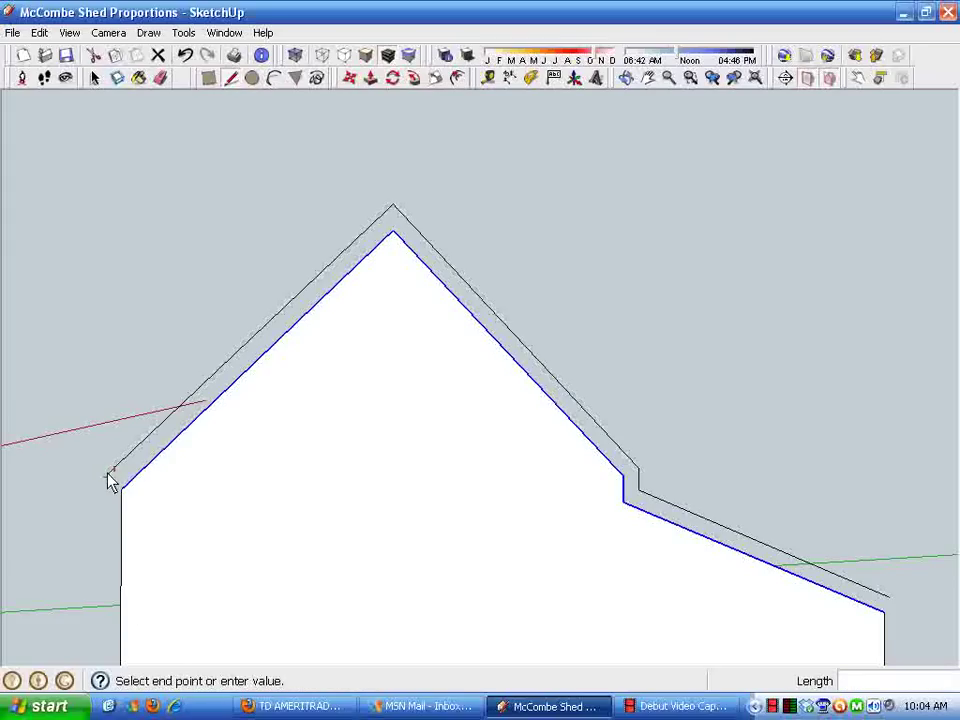
{"action": "key", "text": "space"}
{"action": "middle_click_drag", "start_coordinate": [709, 508], "coordinate": [360, 250]}
{"action": "left_click", "coordinate": [231, 79]}
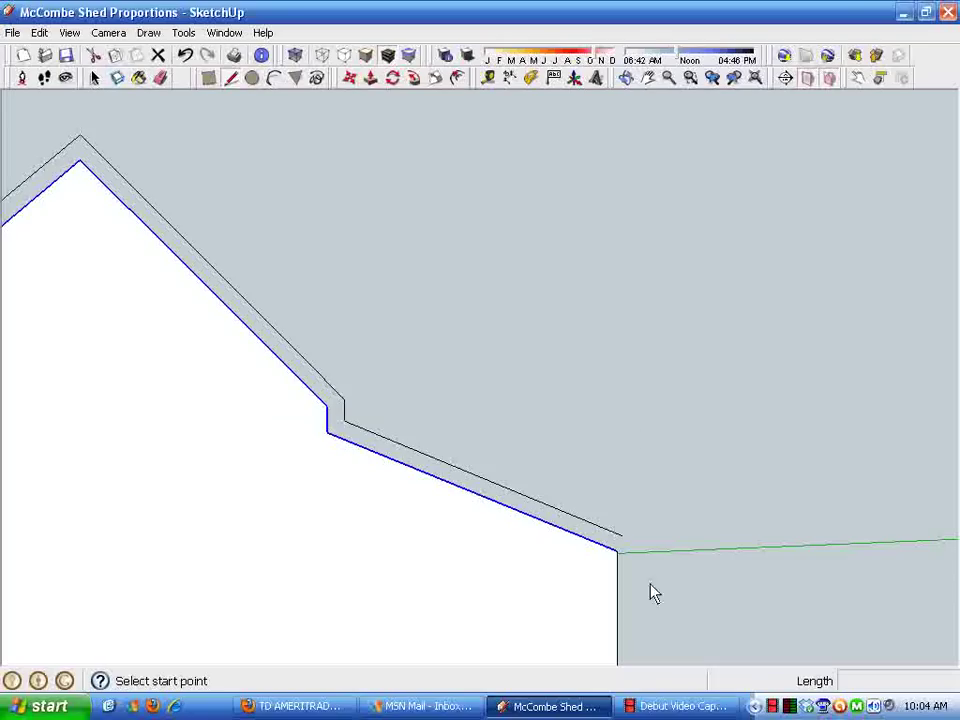
{"action": "left_click", "coordinate": [617, 552]}
{"action": "key", "text": "Escape"}
{"action": "key", "text": "space"}
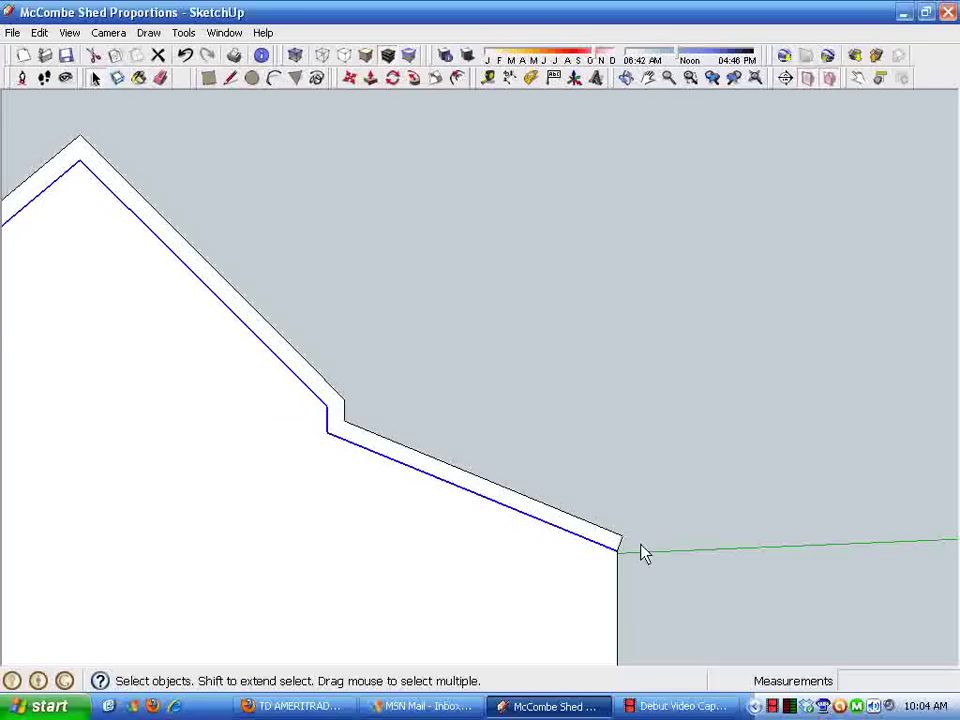
{"action": "middle_click_drag", "start_coordinate": [640, 552], "coordinate": [534, 358]}
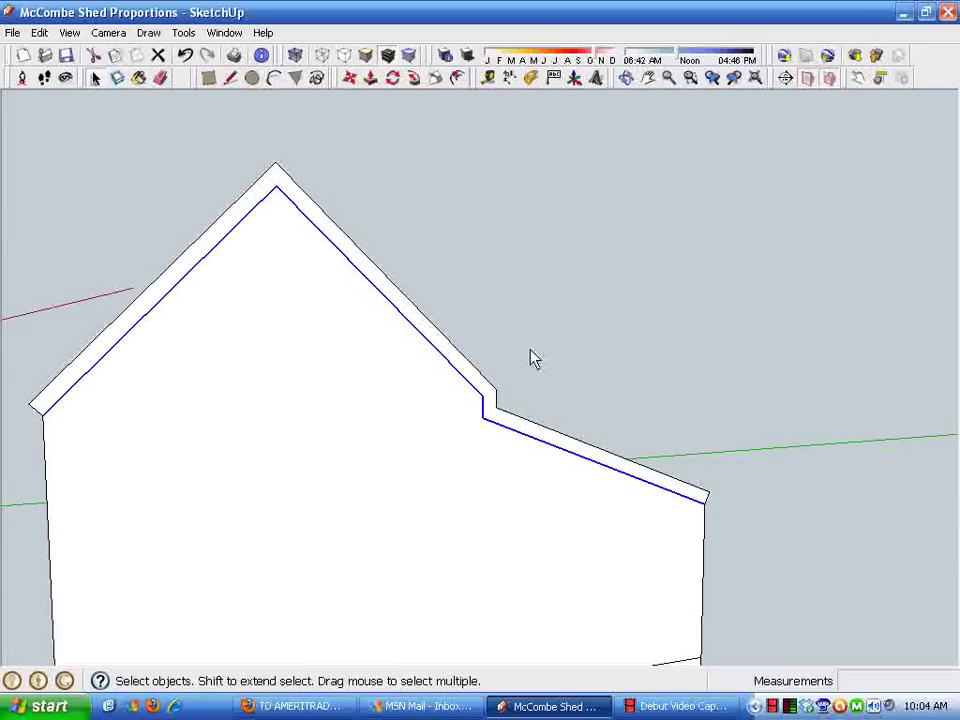
{"action": "left_click", "coordinate": [534, 358]}
{"action": "middle_click_drag", "start_coordinate": [474, 414], "coordinate": [521, 472]}
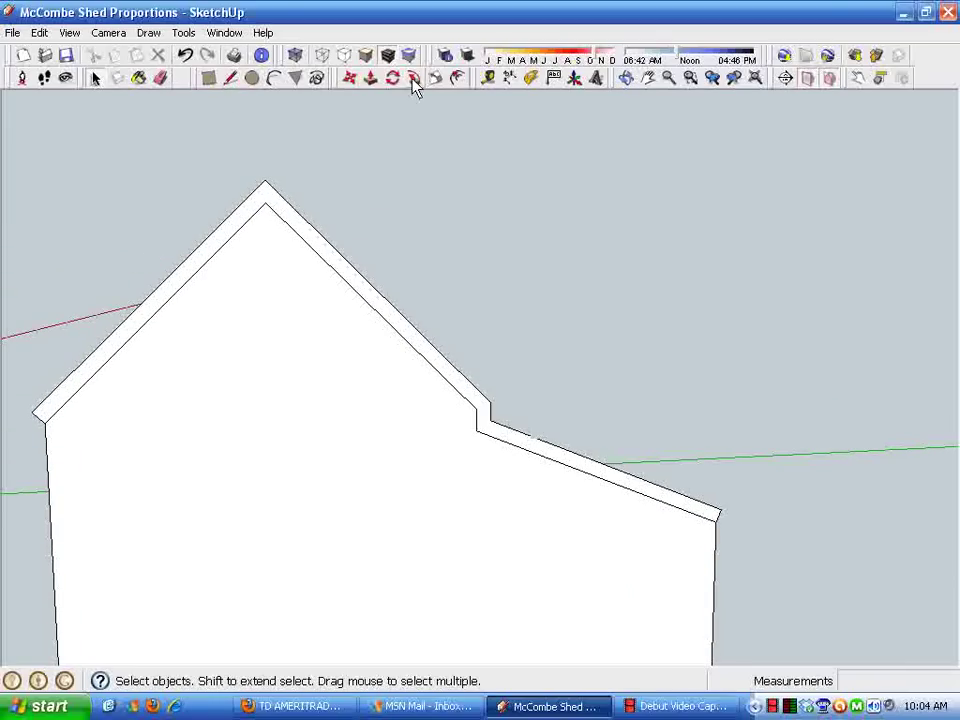
Place Tape Measure guides parallel to the main roof edge, one 8 inches out
{"action": "left_click", "coordinate": [488, 78]}
{"action": "scroll", "coordinate": [501, 399], "scroll_direction": "up", "scroll_amount": 3}
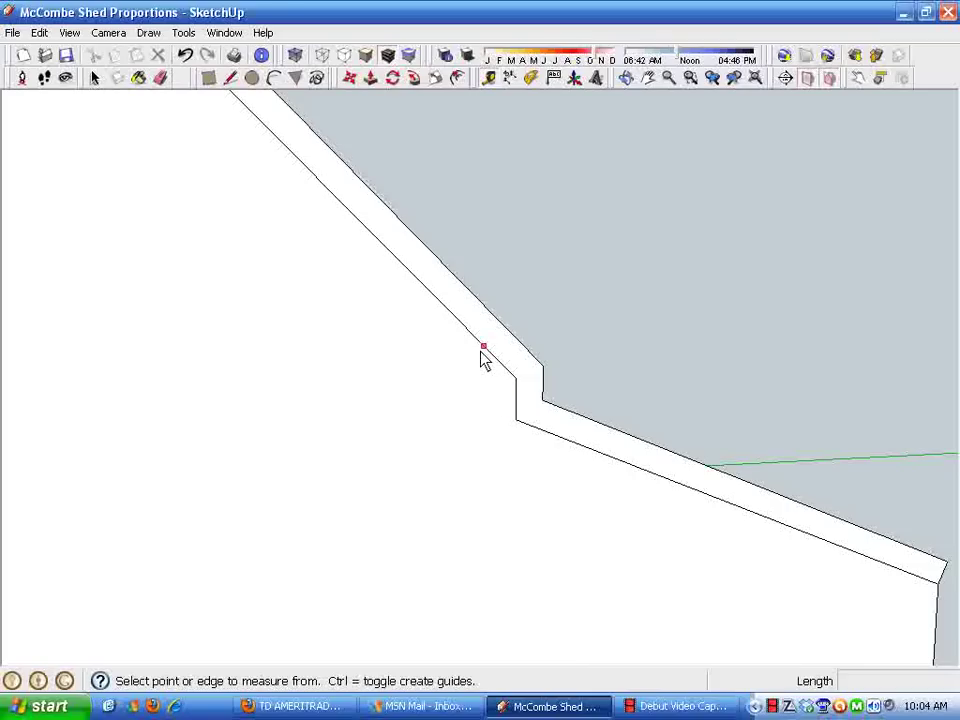
{"action": "left_click", "coordinate": [481, 352]}
{"action": "left_click", "coordinate": [498, 321]}
{"action": "left_click", "coordinate": [498, 321]}
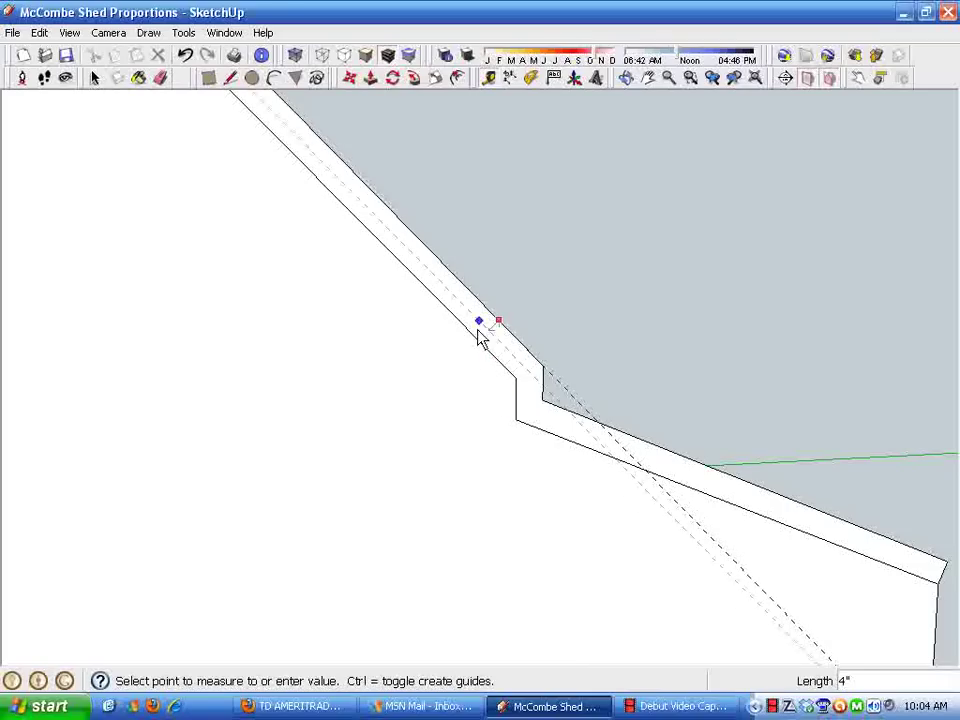
{"action": "left_click", "coordinate": [474, 340]}
Draw a line across the fascia notch from its corner to where the edges intersect
{"action": "left_click", "coordinate": [230, 78]}
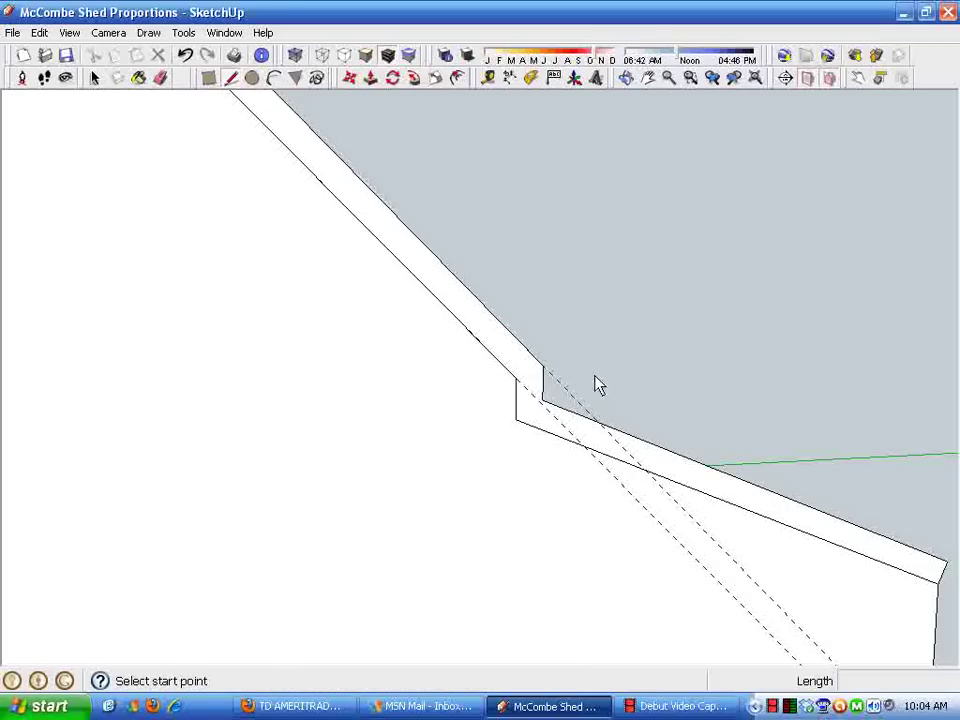
{"action": "left_click", "coordinate": [542, 366]}
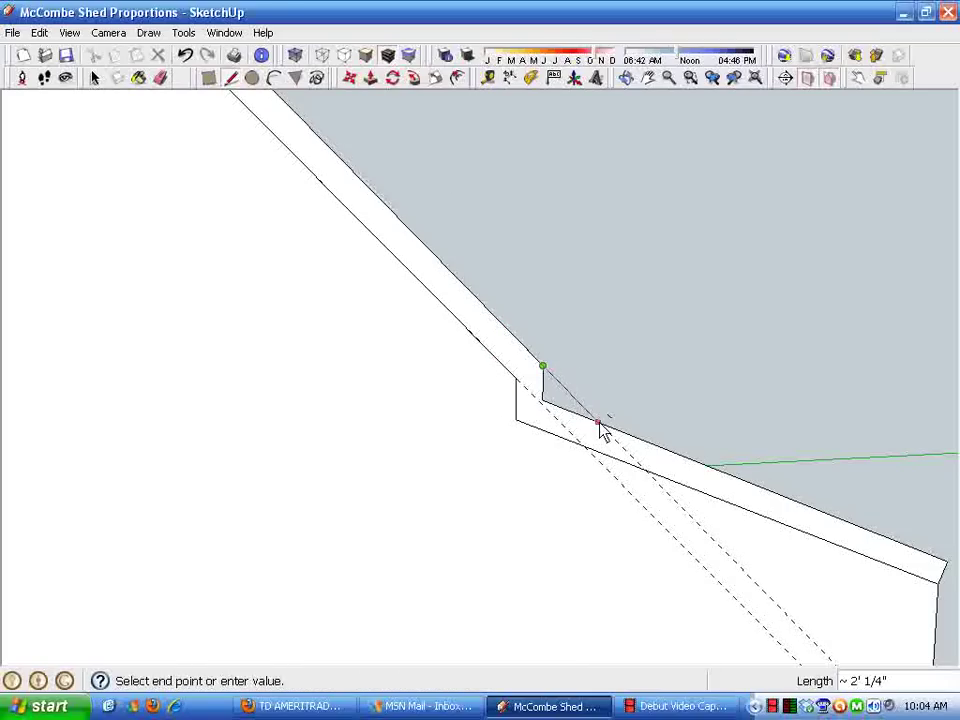
{"action": "scroll", "coordinate": [605, 437], "scroll_direction": "up", "scroll_amount": 1}
{"action": "scroll", "coordinate": [603, 437], "scroll_direction": "up", "scroll_amount": 3}
{"action": "scroll", "coordinate": [595, 435], "scroll_direction": "down", "scroll_amount": 1}
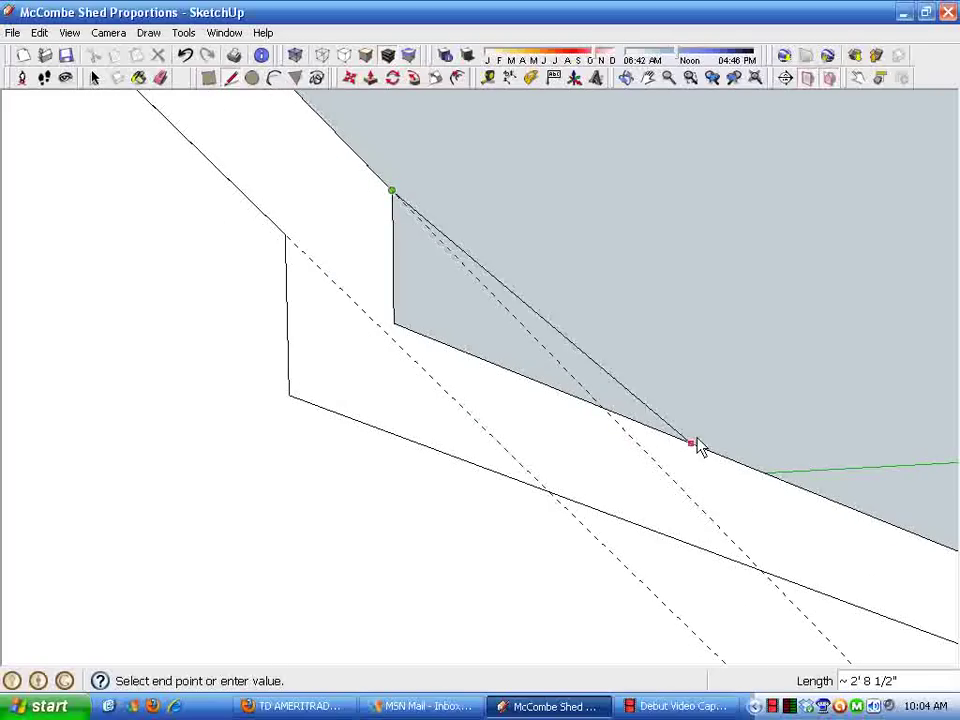
{"action": "left_click", "coordinate": [604, 410]}
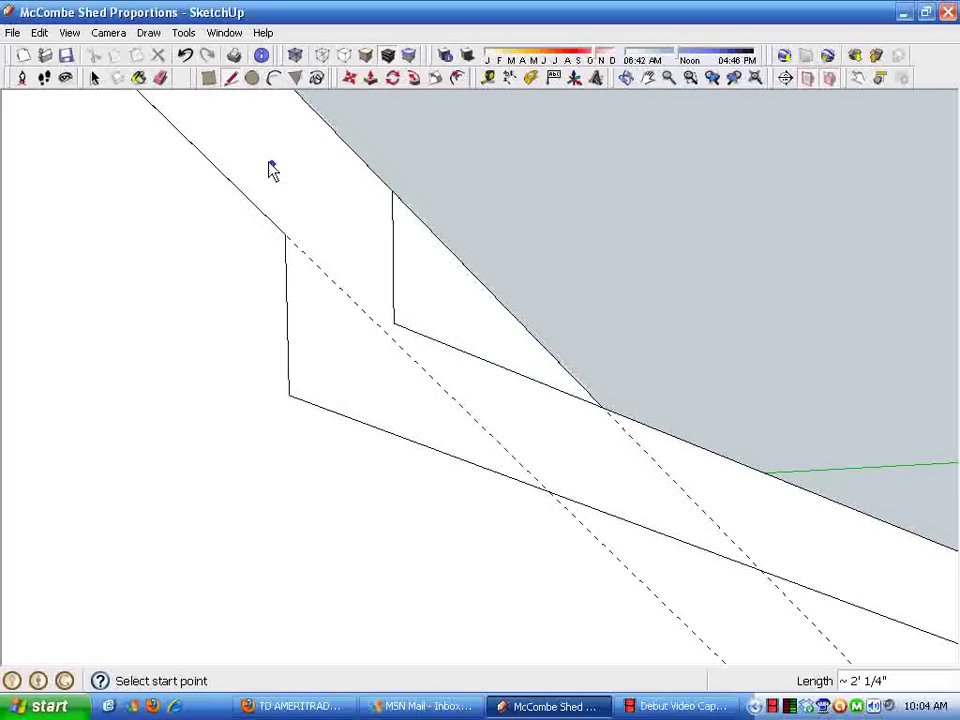
{"action": "key", "text": "space"}
Erase the notch's short vertical and slanted edges
{"action": "left_click", "coordinate": [140, 78]}
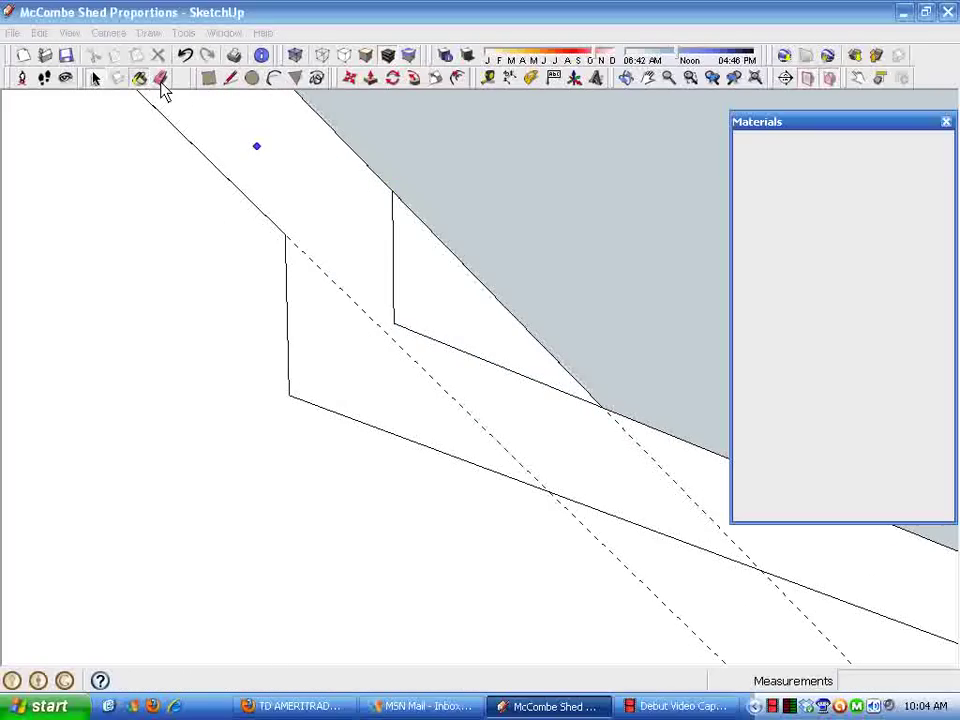
{"action": "left_click", "coordinate": [946, 121]}
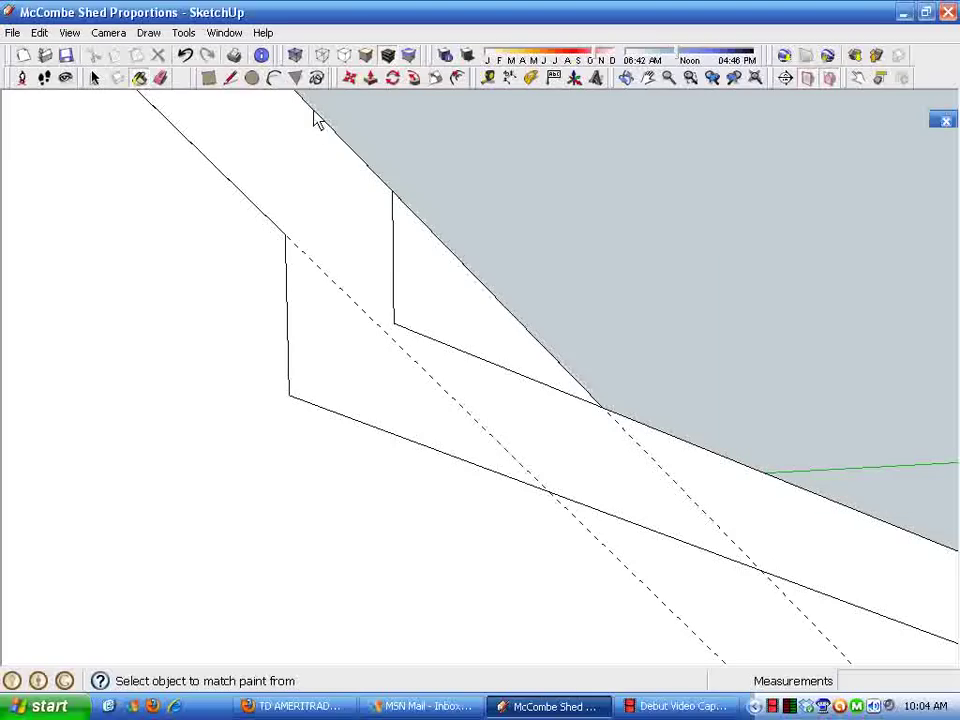
{"action": "left_click", "coordinate": [160, 78]}
{"action": "mouse_move", "coordinate": [424, 311]}
{"action": "left_mouse_down"}
{"action": "mouse_move", "coordinate": [398, 289]}
{"action": "mouse_move", "coordinate": [543, 437]}
{"action": "left_mouse_up"}
Draw a line from the inner fascia corner to the lower band edge
{"action": "left_click", "coordinate": [230, 78]}
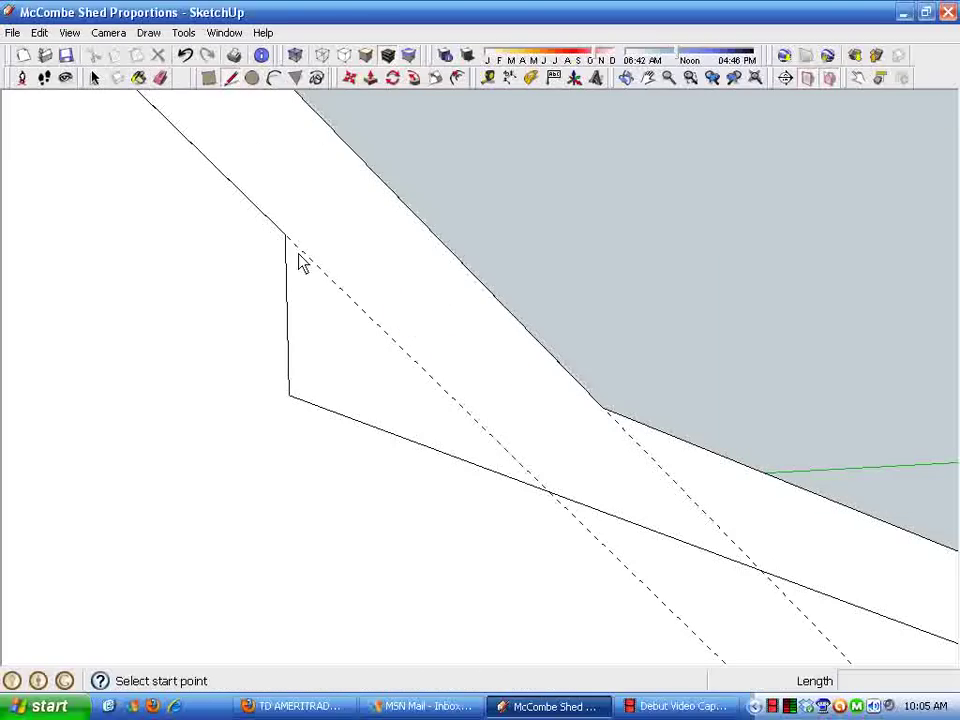
{"action": "left_click", "coordinate": [291, 239]}
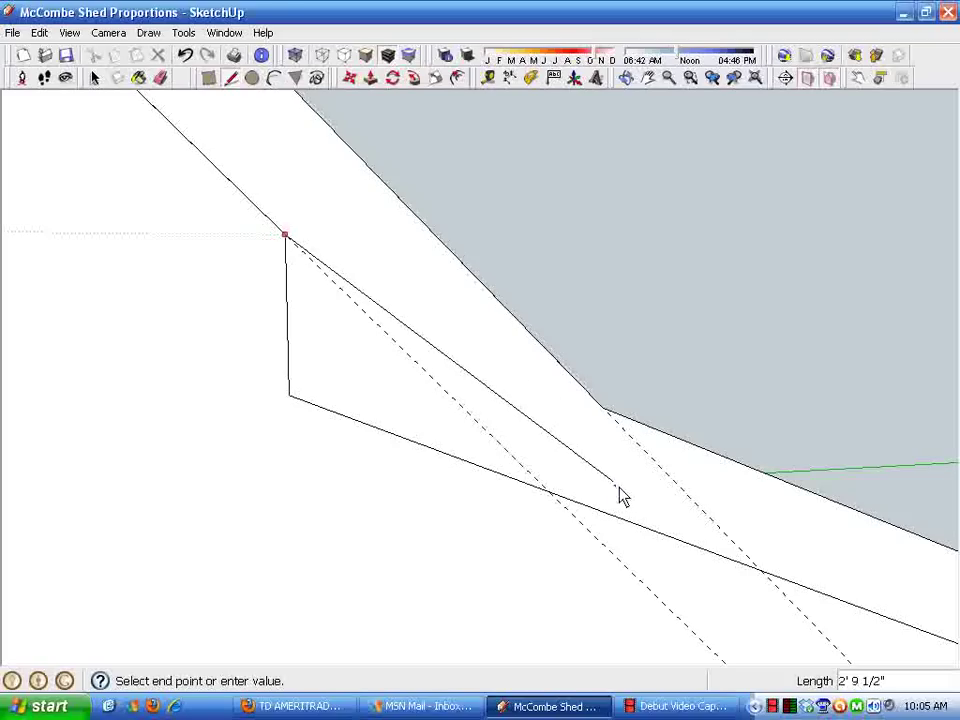
{"action": "left_click", "coordinate": [550, 493]}
{"action": "key", "text": "space"}
Erase the old lower band segment, leftover vertical and stray edges, and the guides
{"action": "left_click", "coordinate": [160, 78]}
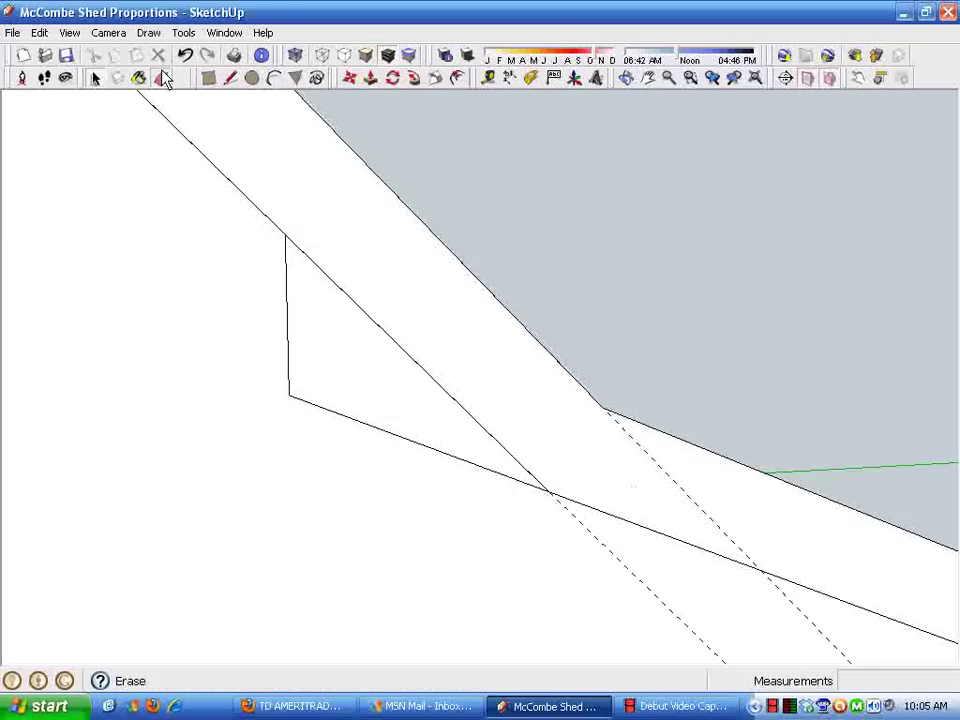
{"action": "left_click", "coordinate": [310, 404]}
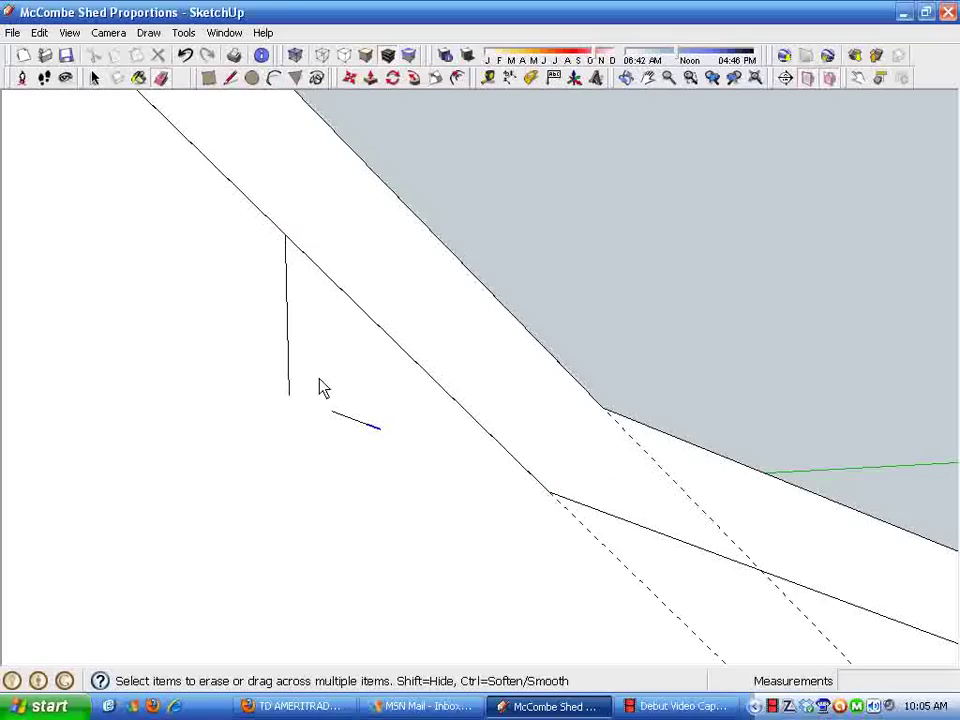
{"action": "left_click", "coordinate": [289, 380]}
{"action": "left_click", "coordinate": [700, 505]}
{"action": "left_click", "coordinate": [630, 568]}
{"action": "scroll", "coordinate": [843, 553], "scroll_direction": "down", "scroll_amount": 1}
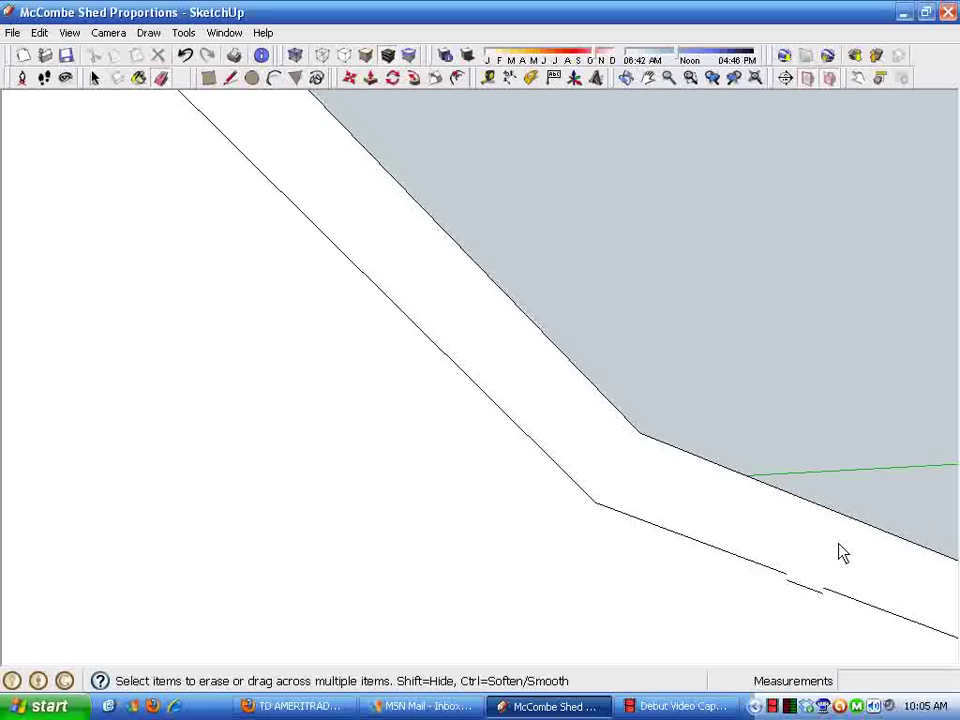
{"action": "scroll", "coordinate": [606, 510], "scroll_direction": "down", "scroll_amount": 5}
{"action": "mouse_move", "coordinate": [414, 499]}
{"action": "middle_mouse_down"}
{"action": "mouse_move", "coordinate": [476, 461]}
{"action": "mouse_move", "coordinate": [512, 390]}
{"action": "mouse_move", "coordinate": [461, 529]}
{"action": "mouse_move", "coordinate": [624, 596]}
{"action": "mouse_move", "coordinate": [598, 525]}
{"action": "mouse_move", "coordinate": [499, 544]}
{"action": "mouse_move", "coordinate": [510, 535]}
{"action": "middle_mouse_up"}
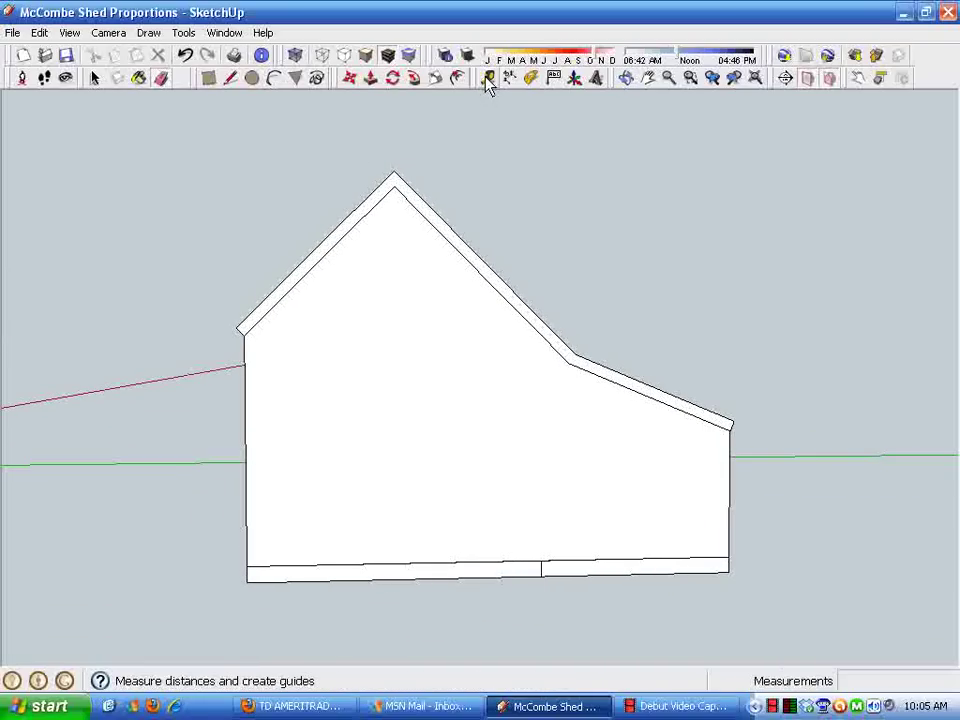
Orbit to reveal the shed's base and side with the fascia-trimmed gable wall
{"action": "mouse_move", "coordinate": [719, 645]}
{"action": "middle_mouse_down"}
{"action": "mouse_move", "coordinate": [739, 660]}
{"action": "mouse_move", "coordinate": [870, 615]}
{"action": "mouse_move", "coordinate": [864, 665]}
{"action": "mouse_move", "coordinate": [902, 643]}
{"action": "mouse_move", "coordinate": [880, 628]}
{"action": "middle_mouse_up"}
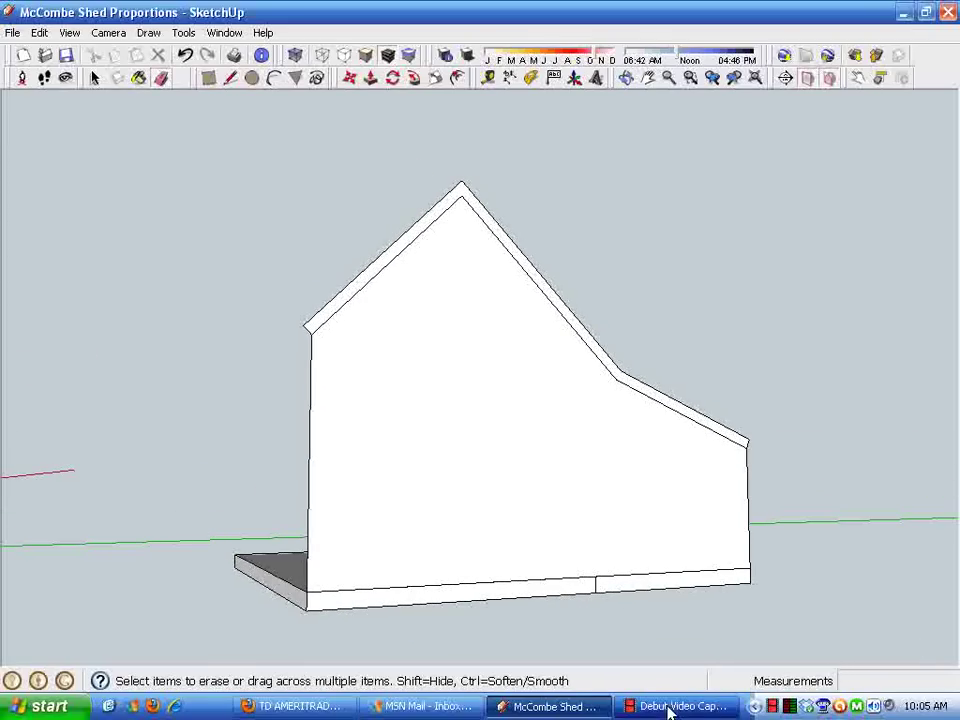